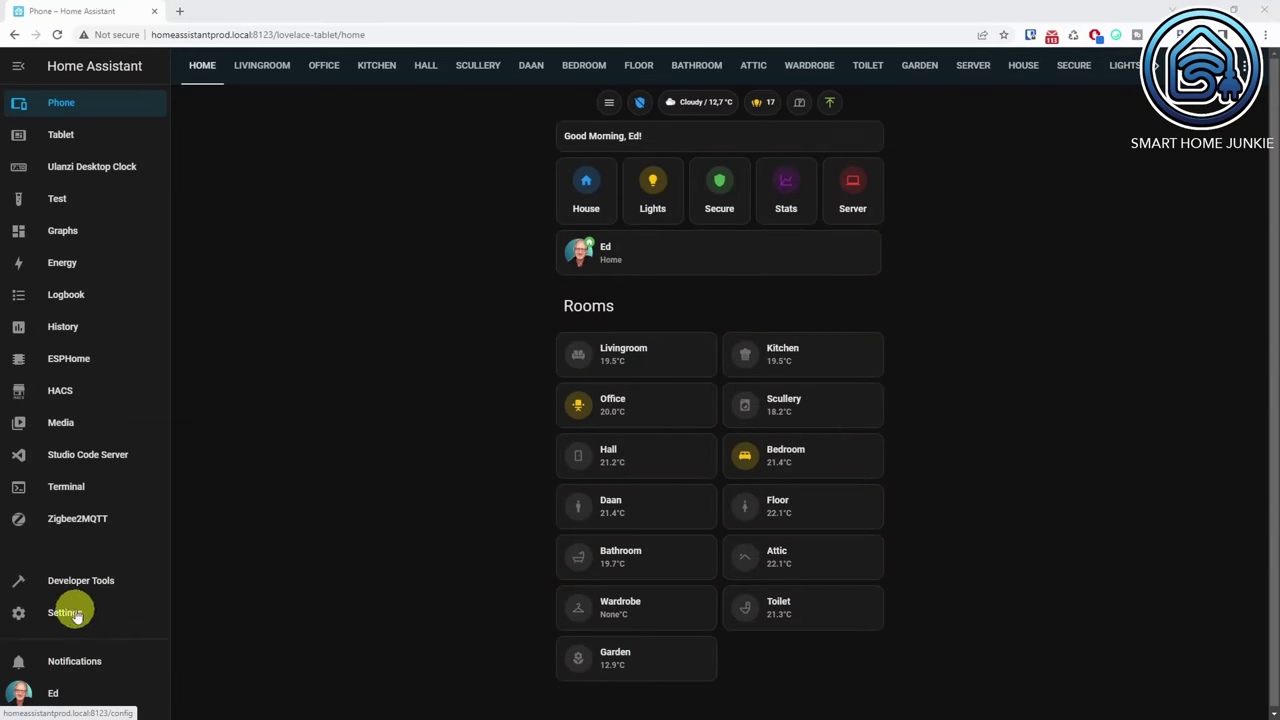
# - Join the beta update channel under Settings > System > Updates and confirm it is active
pyautogui.click(74, 612)
pyautogui.click(599, 549)
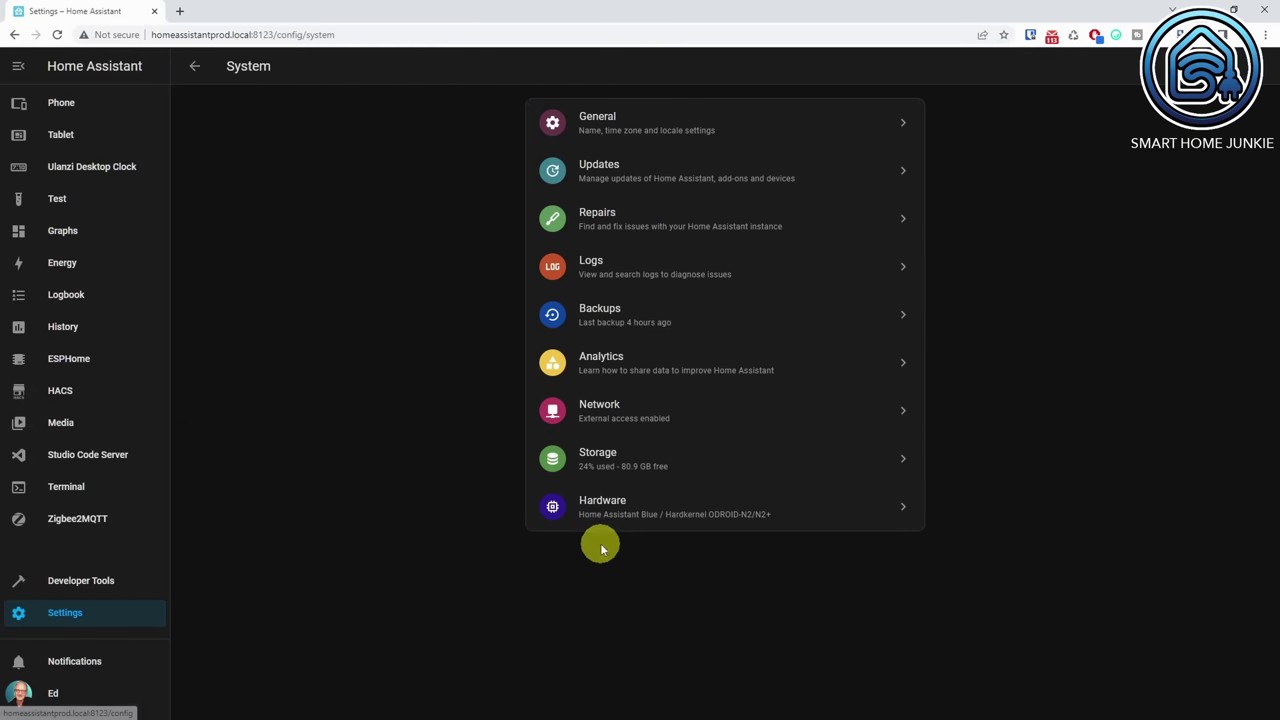
pyautogui.click(826, 190)
pyautogui.click(1259, 72)
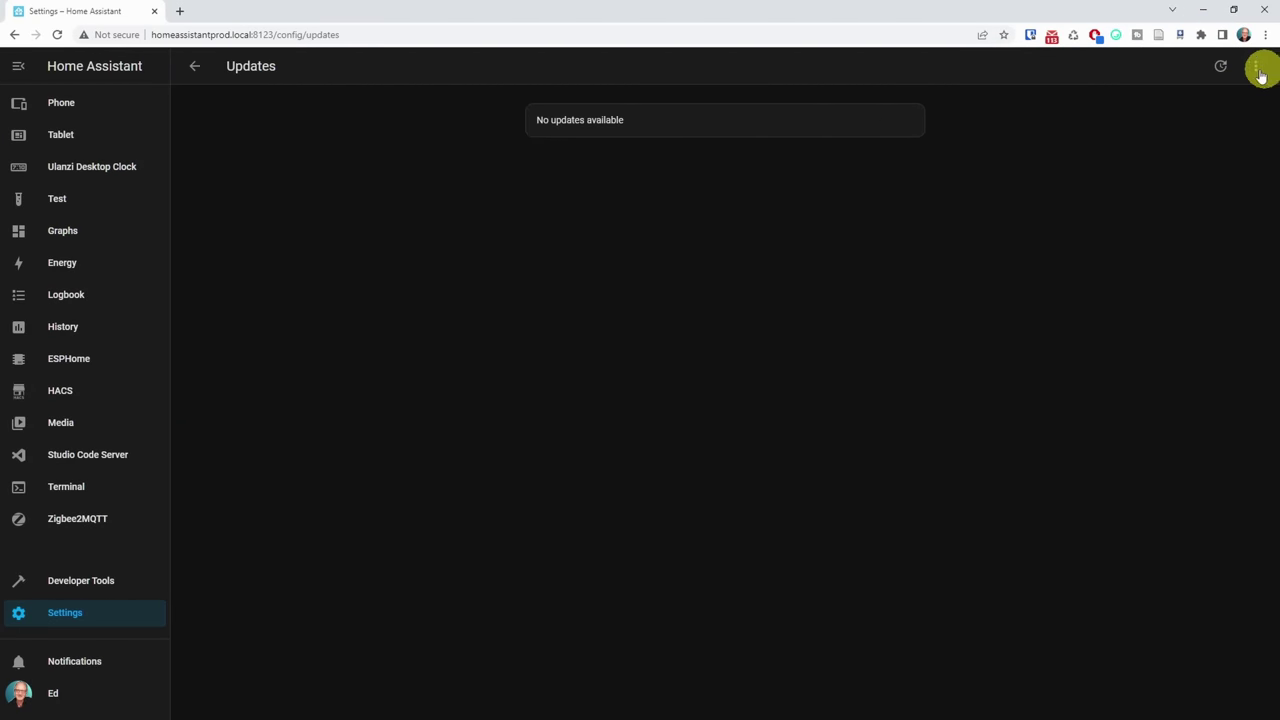
pyautogui.click(1162, 150)
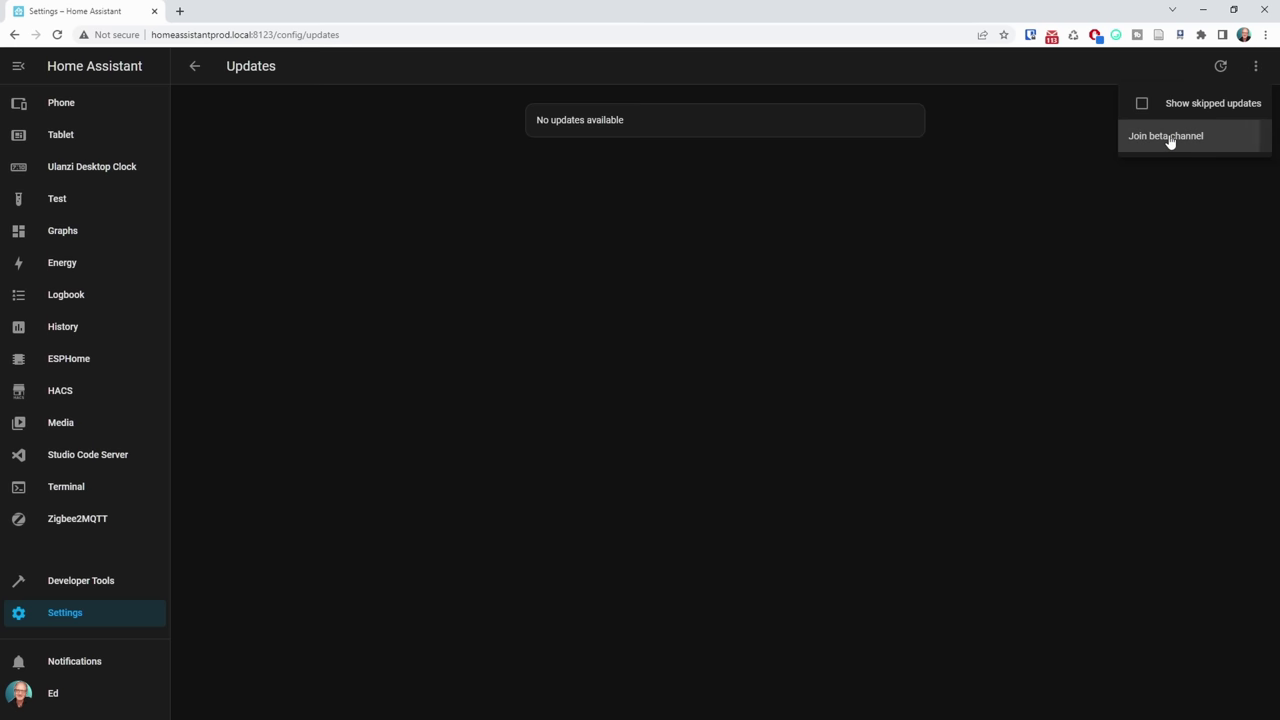
pyautogui.click(803, 488)
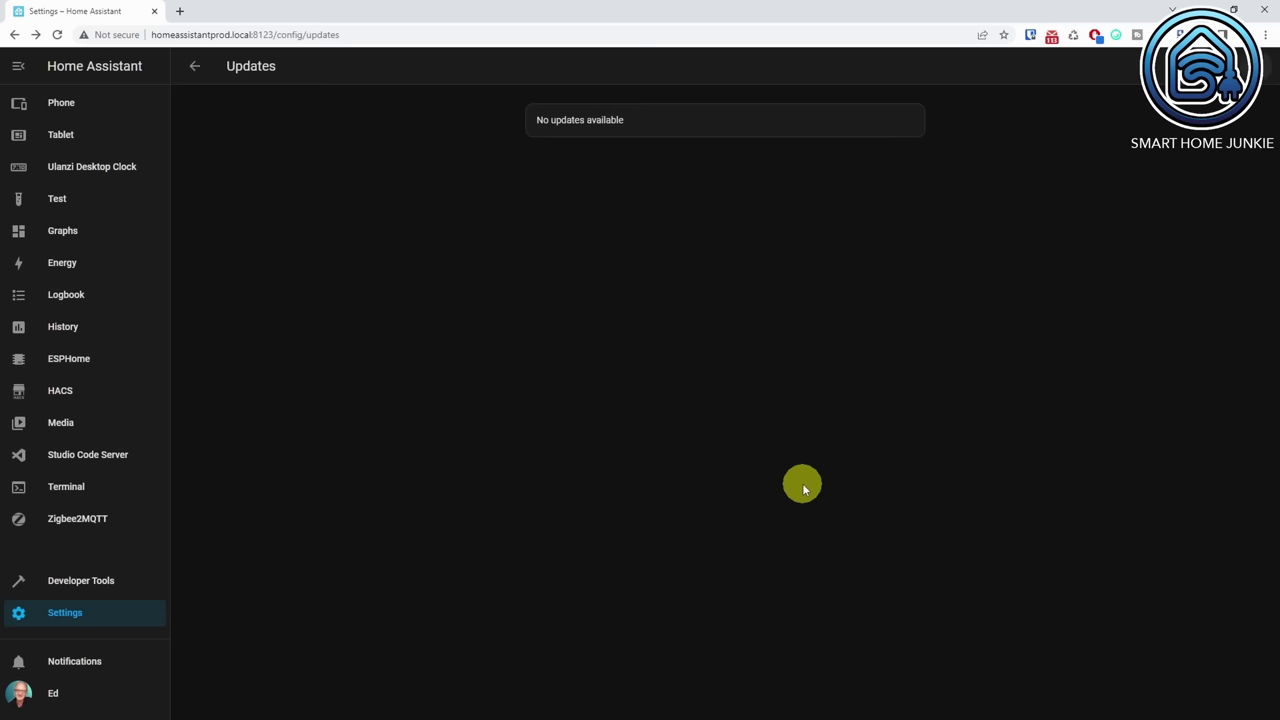
pyautogui.click(1257, 68)
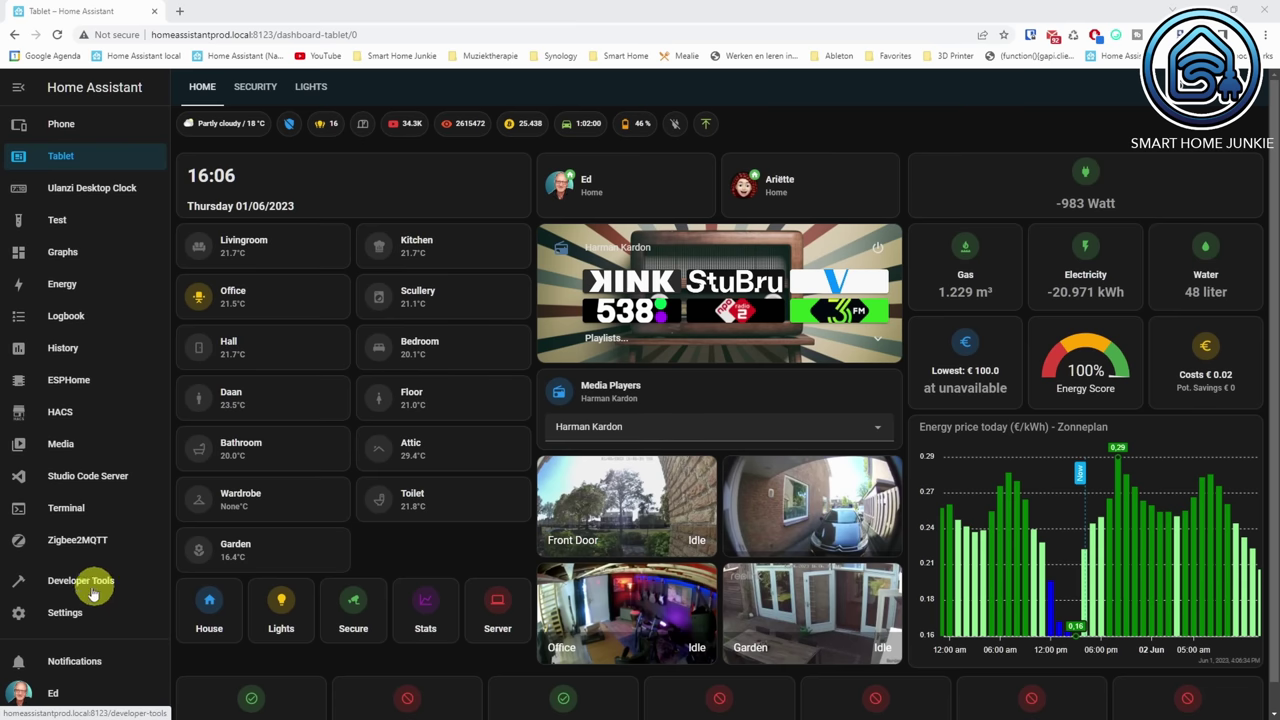
# - Review the Home_Assistant_Backup network share's settings in System > Storage, cancelling without changes
pyautogui.click(50, 612)
pyautogui.click(607, 578)
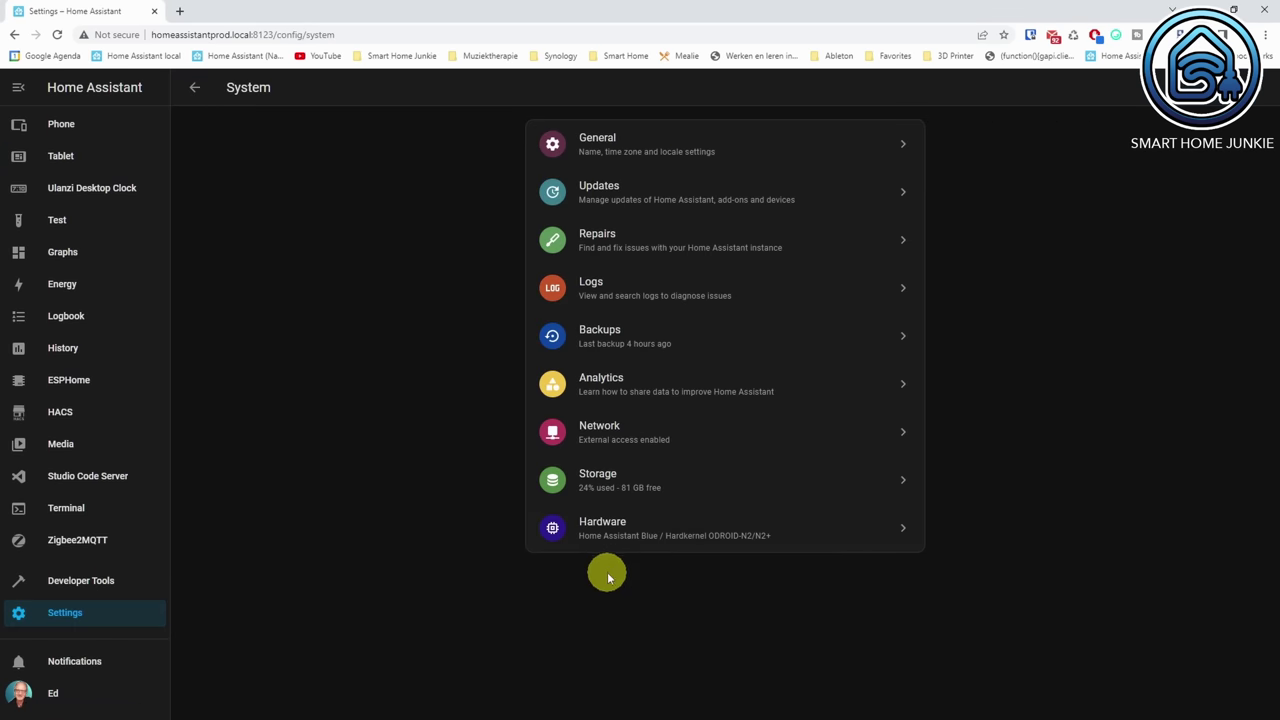
pyautogui.click(606, 481)
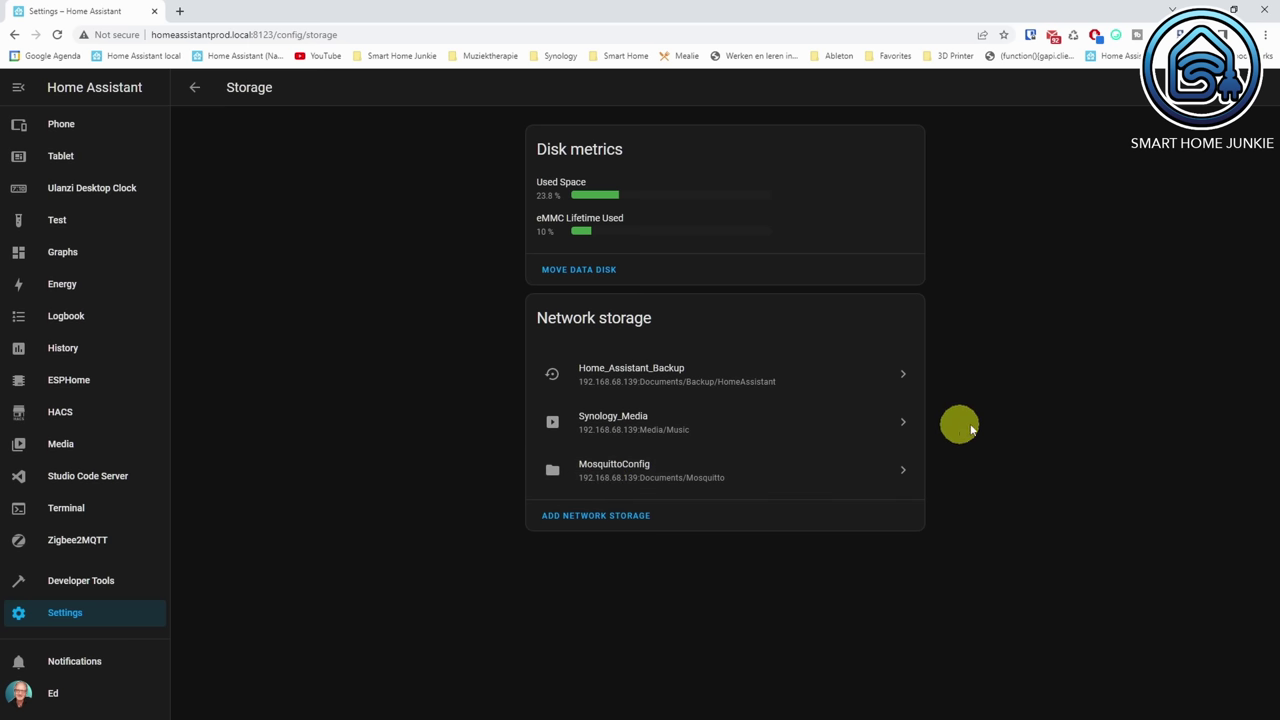
pyautogui.click(792, 376)
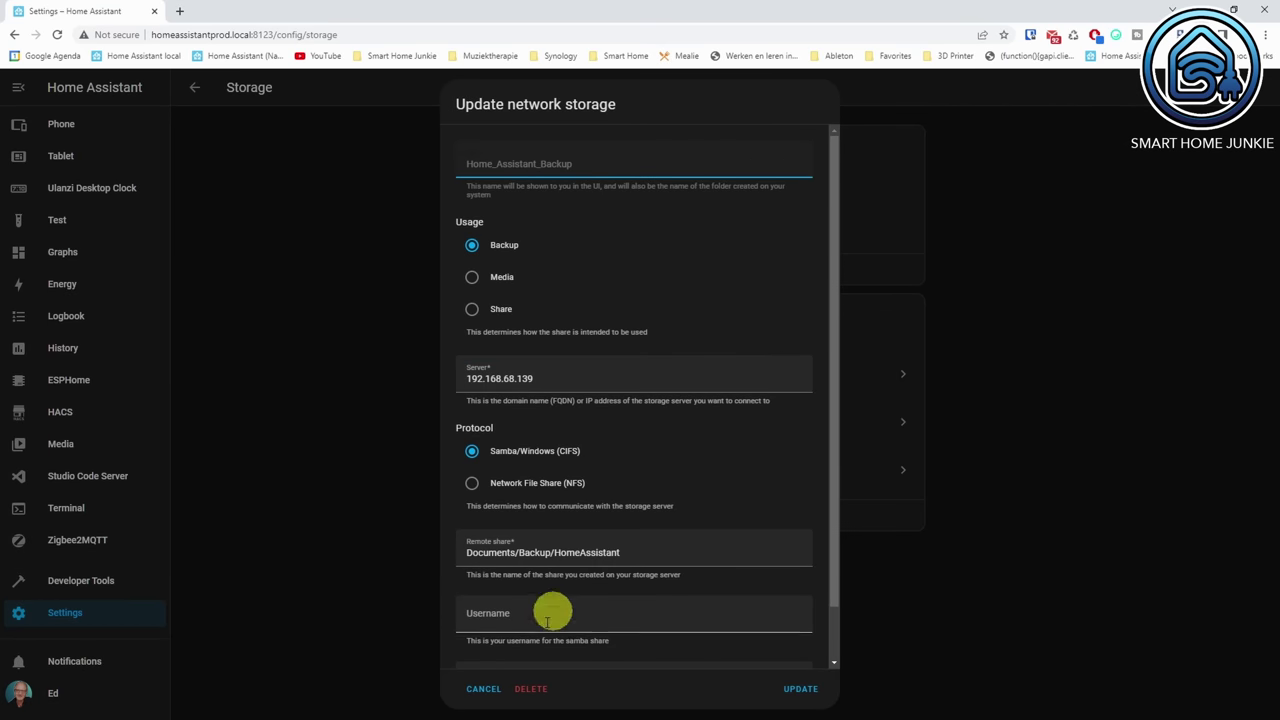
pyautogui.click(483, 689)
# - Review the default backup location options and the Synology_Media share, then open the Media browser
pyautogui.click(105, 608)
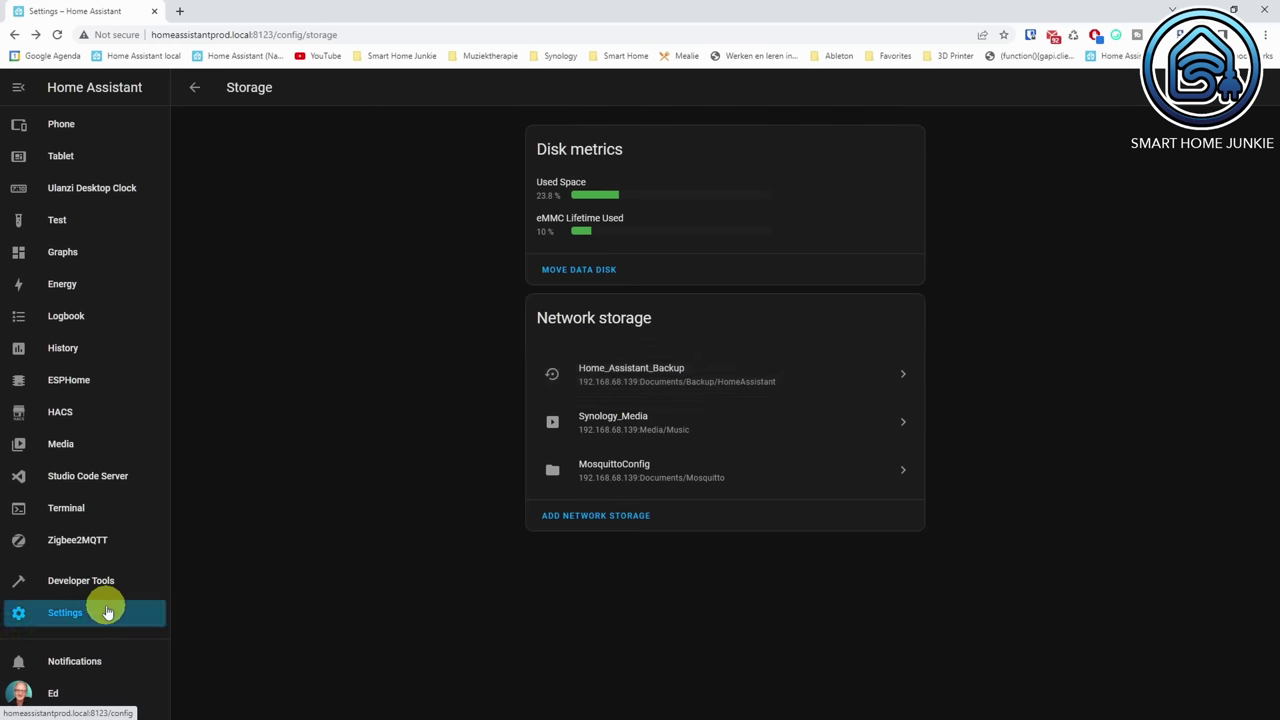
pyautogui.click(623, 577)
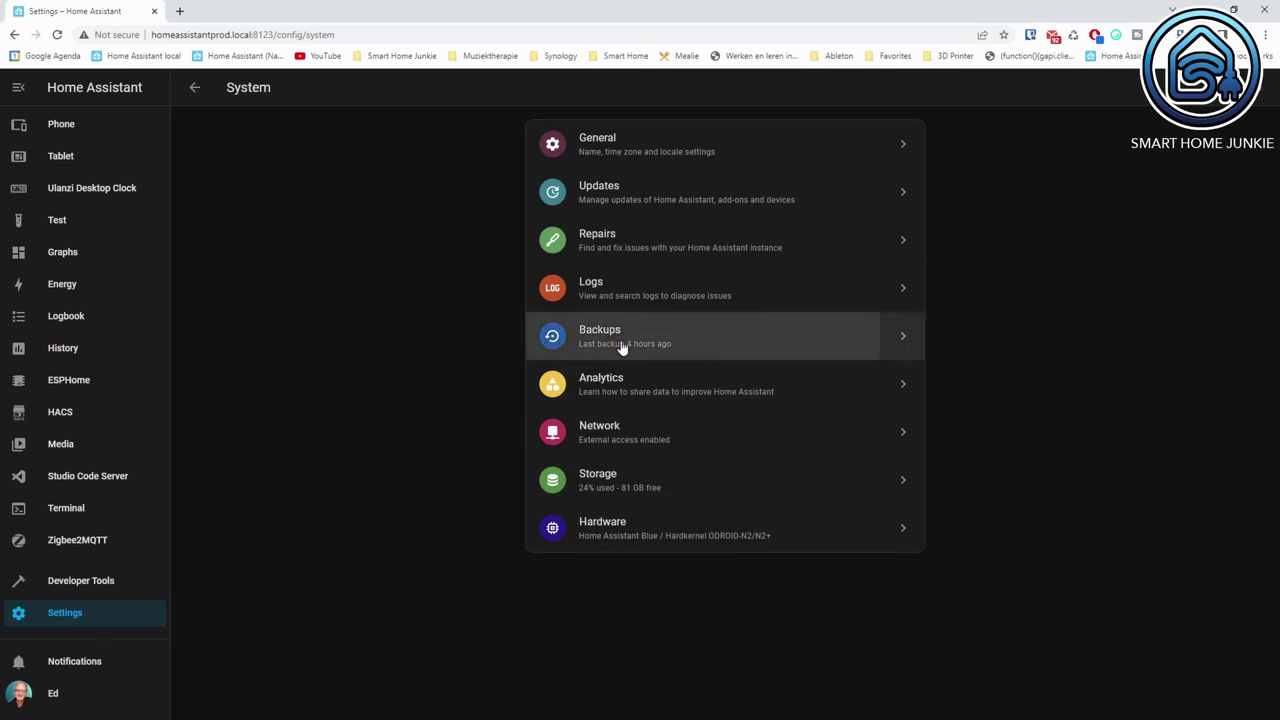
pyautogui.click(625, 340)
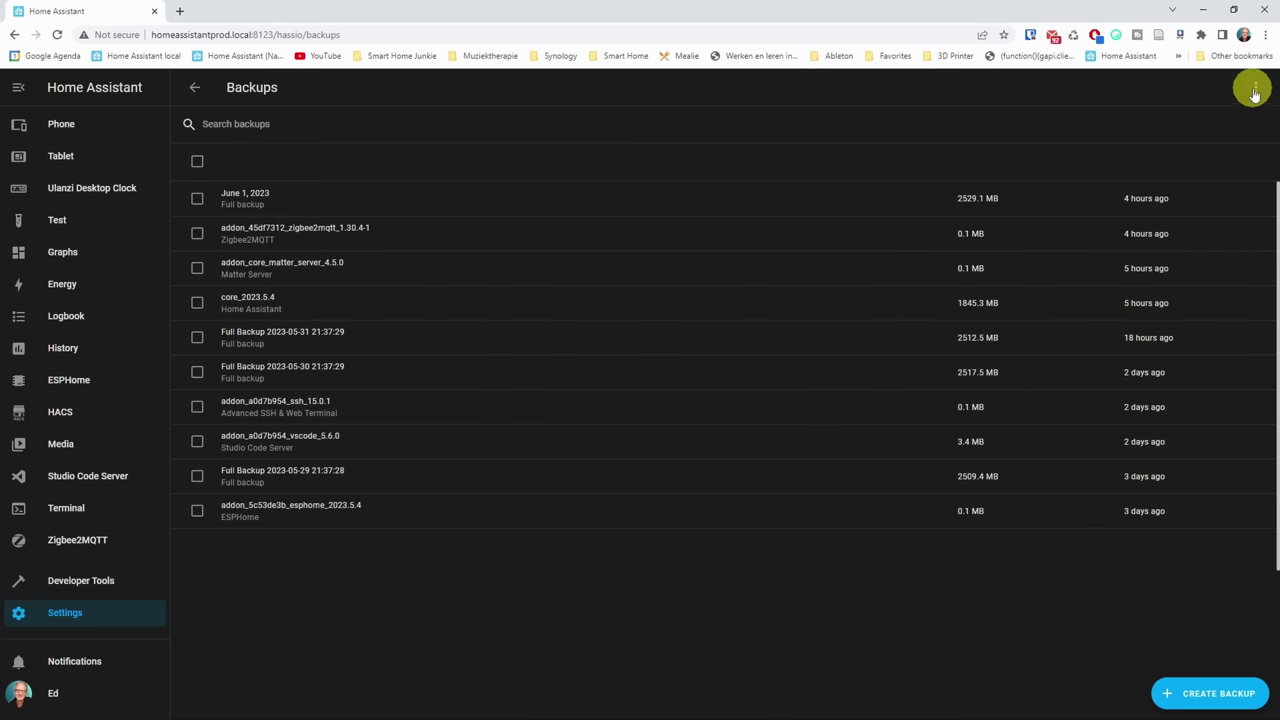
pyautogui.click(1255, 89)
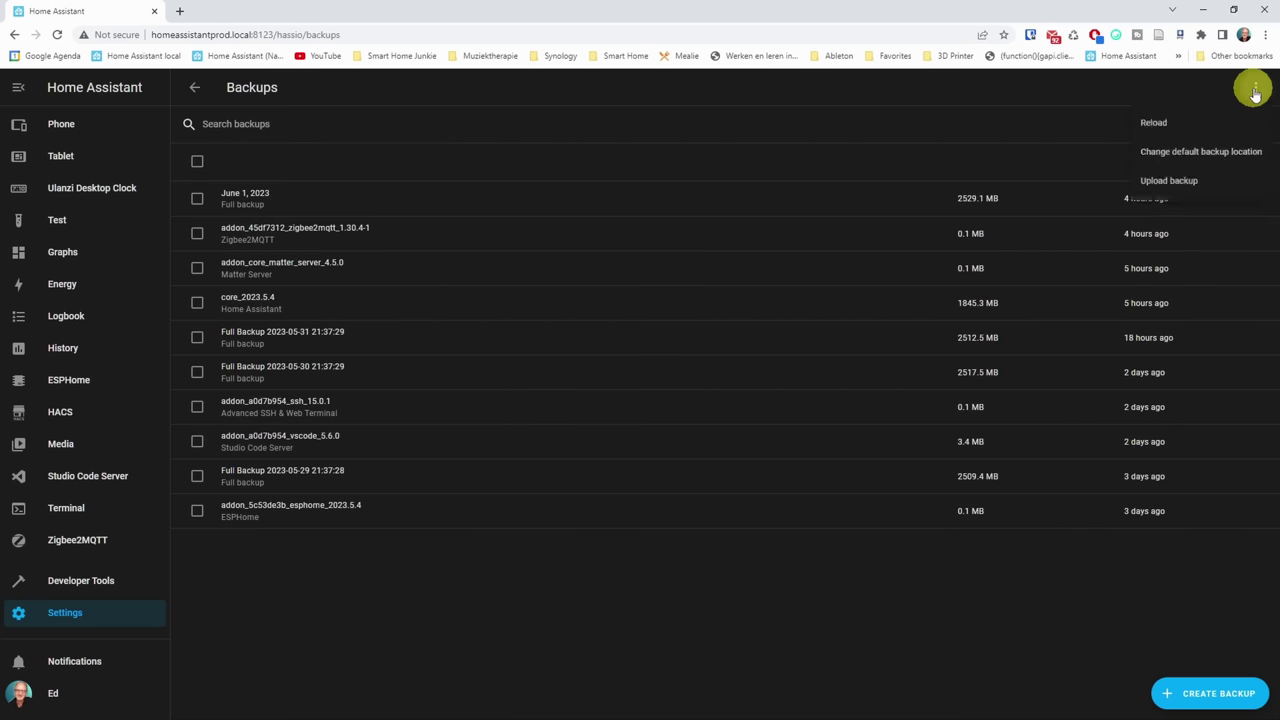
pyautogui.click(1192, 158)
pyautogui.click(725, 393)
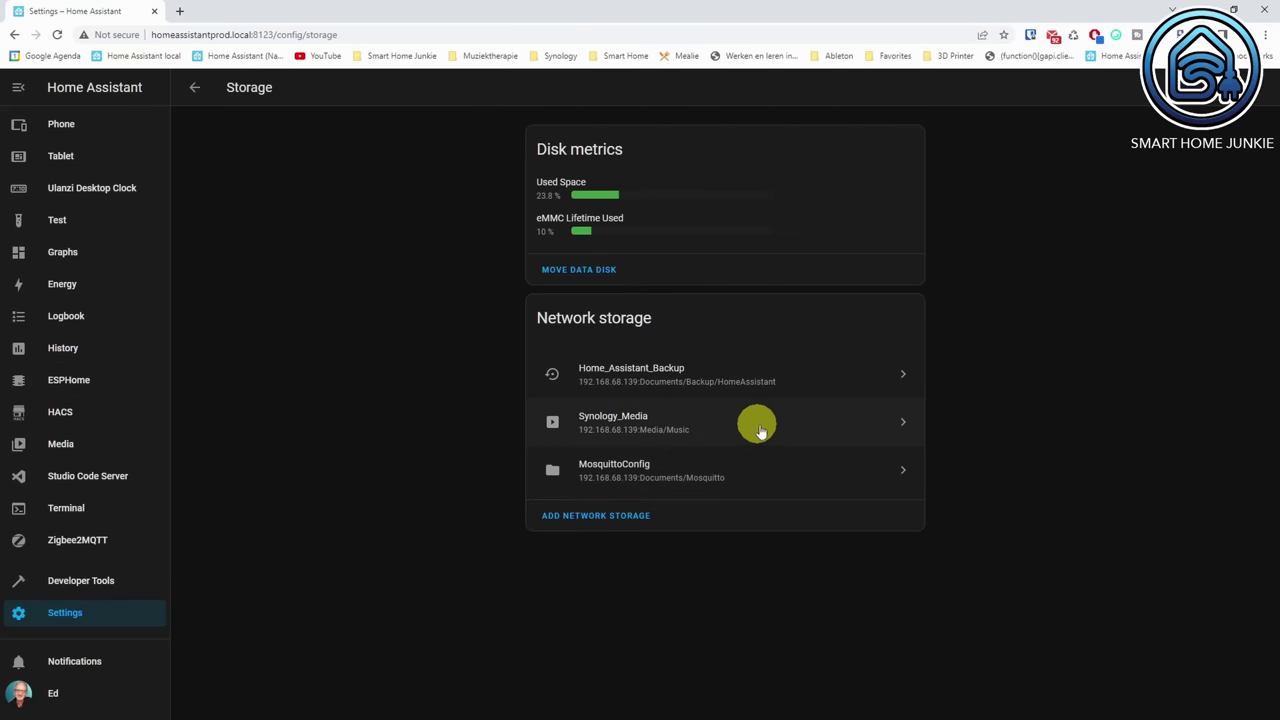
pyautogui.click(760, 430)
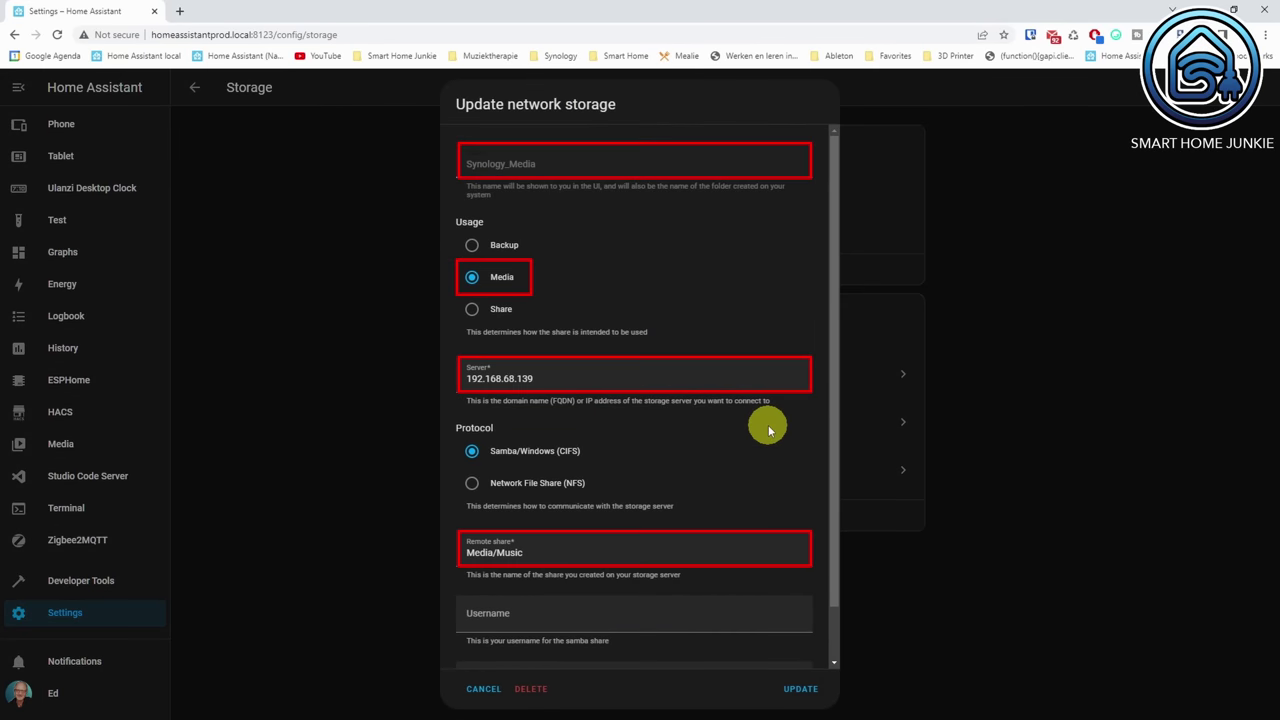
pyautogui.click(486, 690)
pyautogui.click(63, 446)
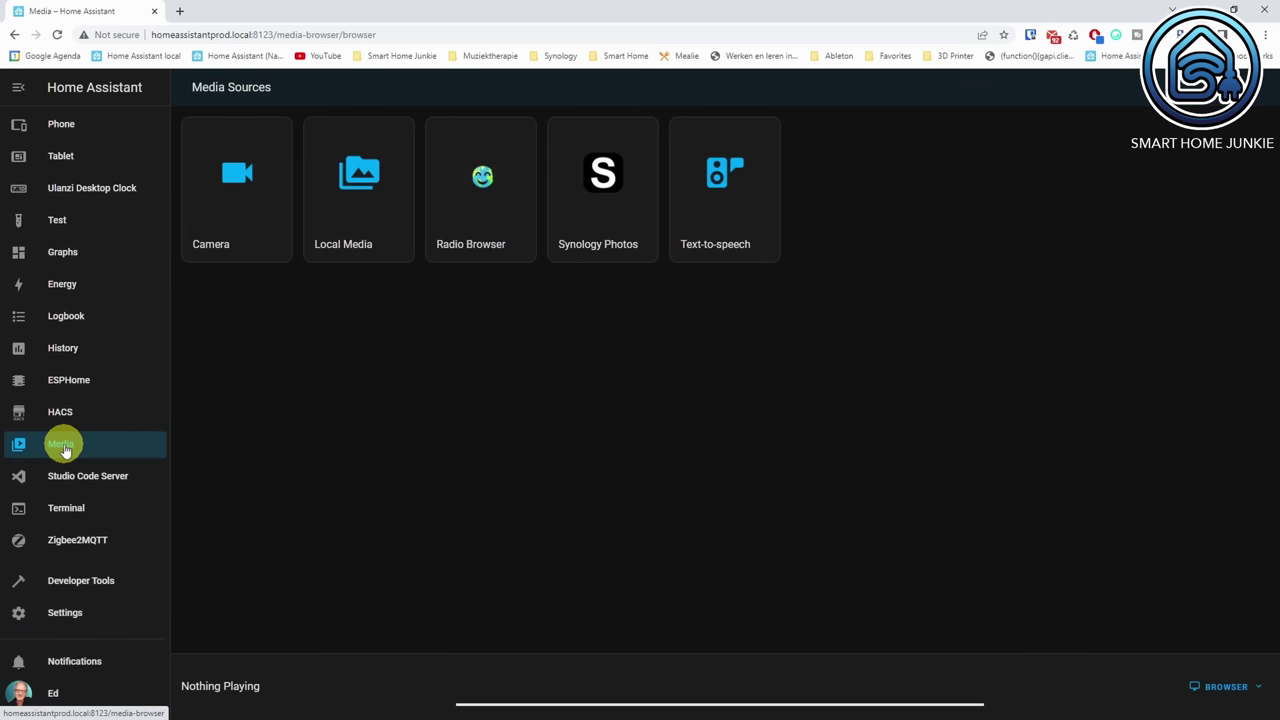
# - Browse Local Media > Synology_Media > 538 Dance Smash Hits 2008 Of The Year > CD 1
pyautogui.click(351, 223)
pyautogui.click(229, 177)
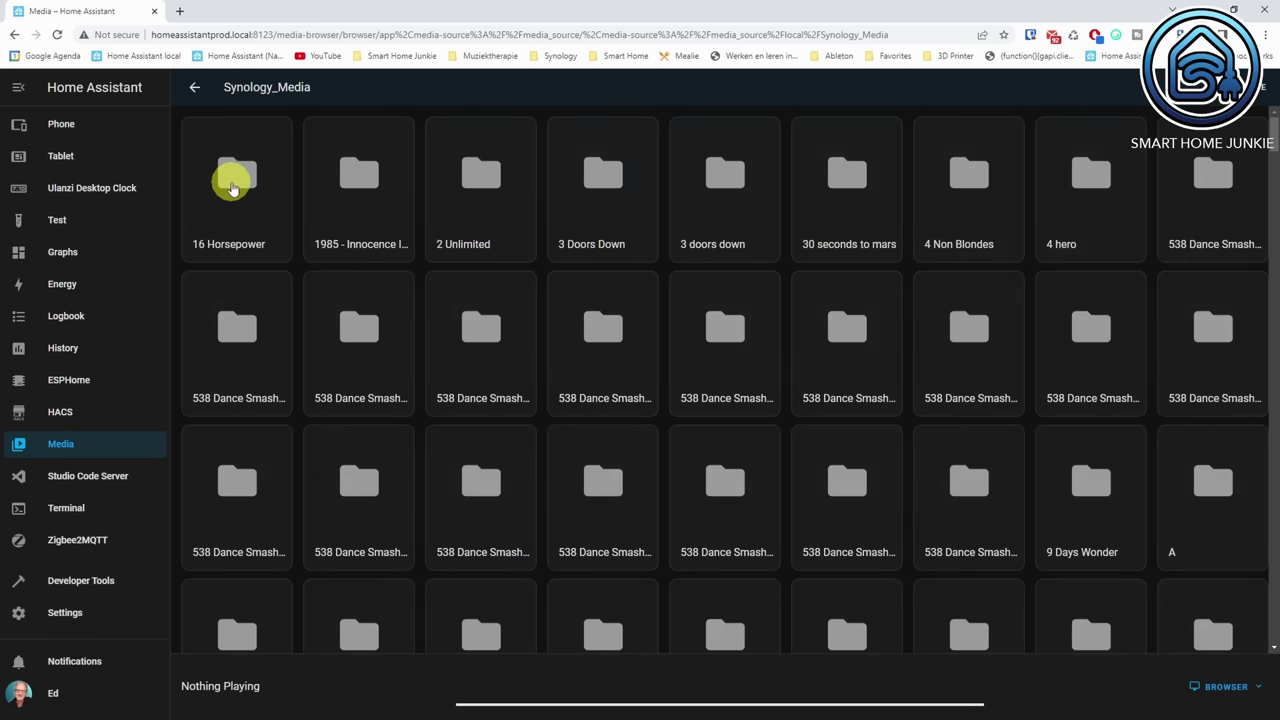
pyautogui.click(240, 331)
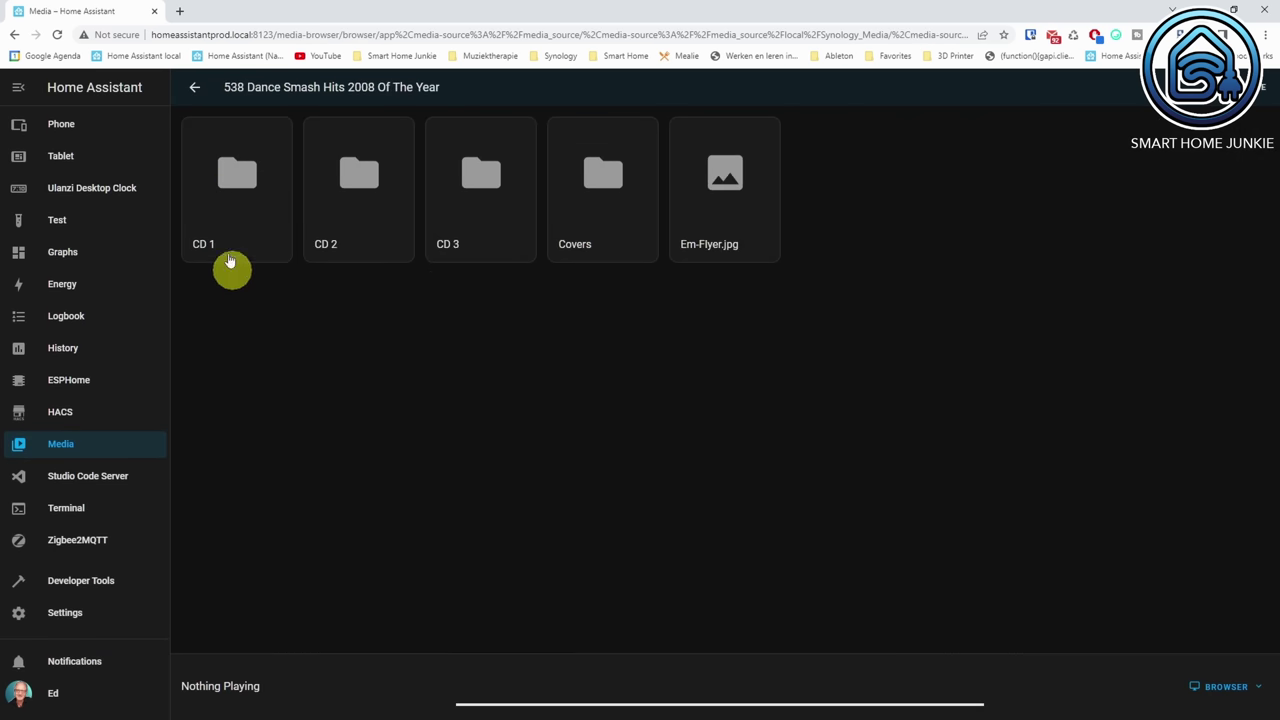
pyautogui.click(232, 199)
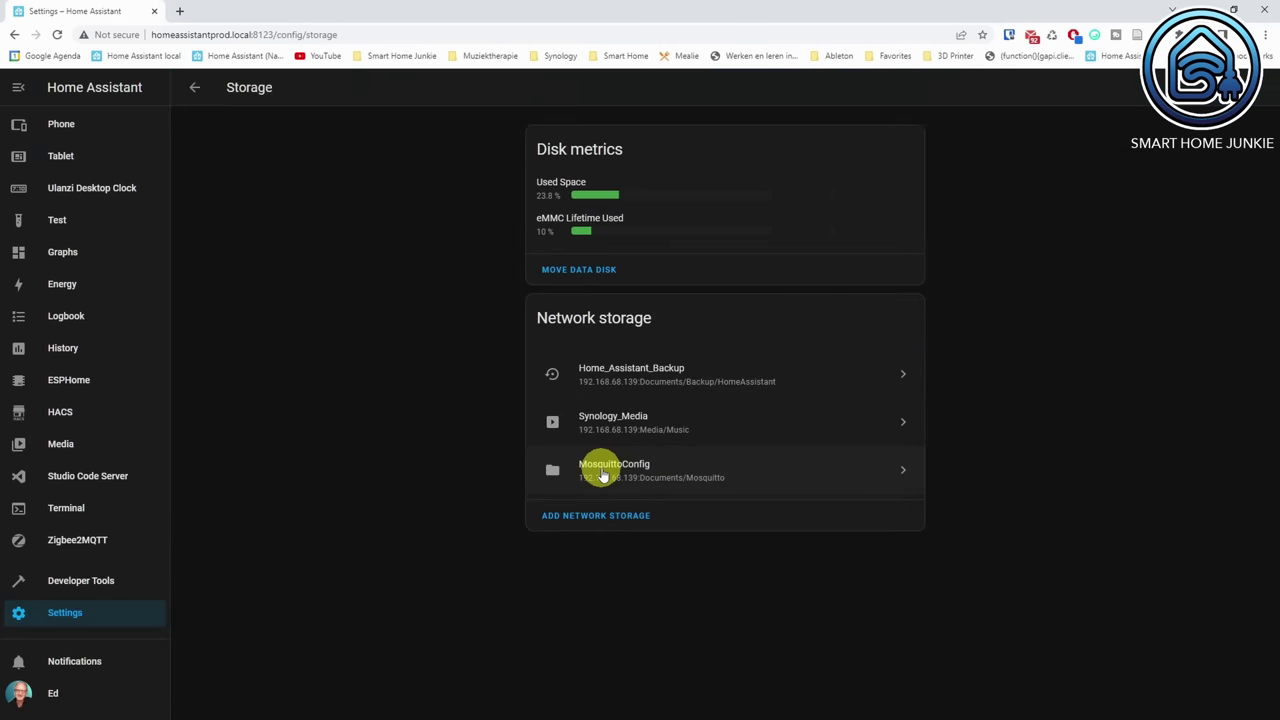
# - Review the MosquittoConfig share's settings without changes and return to the Settings overview
pyautogui.click(790, 470)
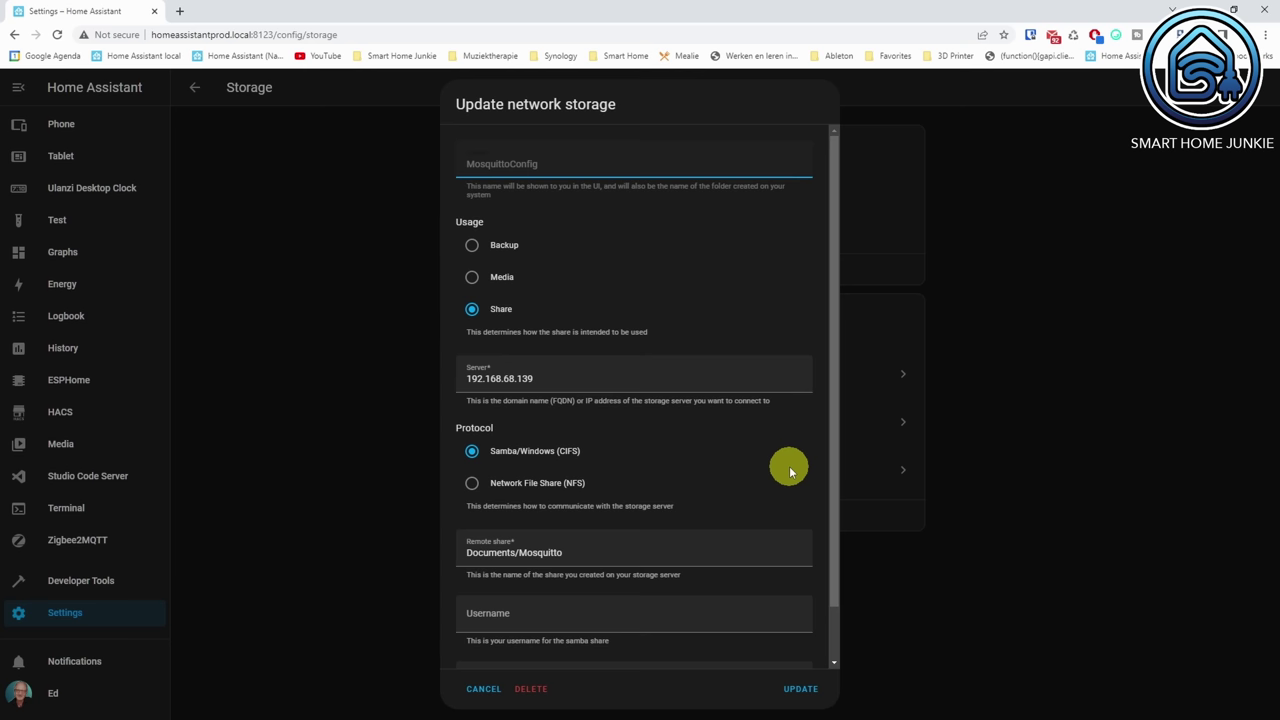
pyautogui.click(484, 689)
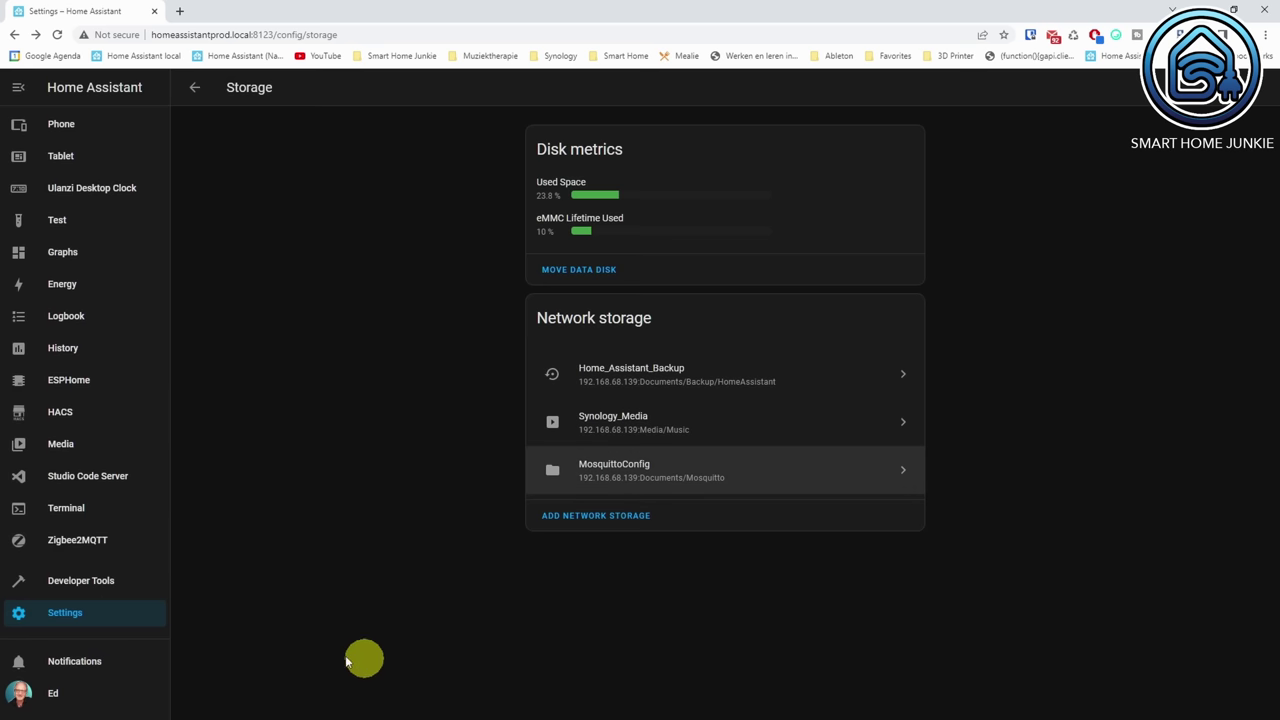
pyautogui.click(103, 612)
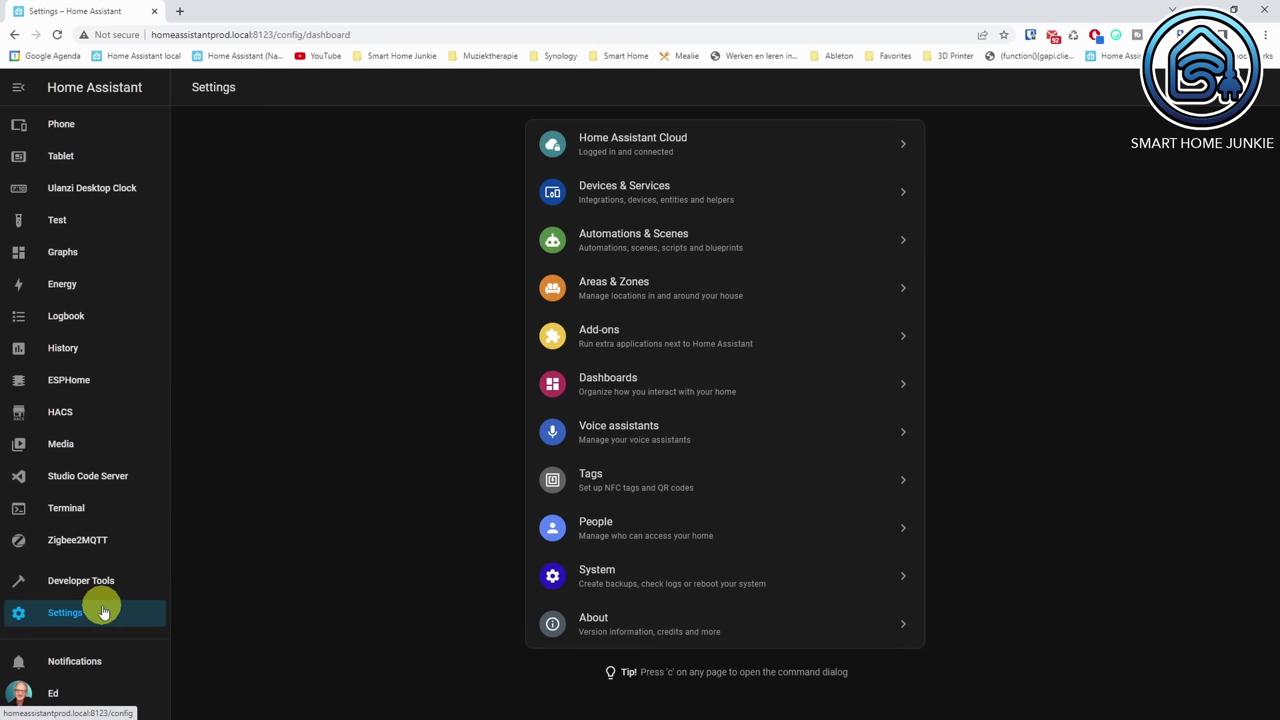
# - Show the Configuration tab of the Mosquitto broker add-on
pyautogui.click(640, 347)
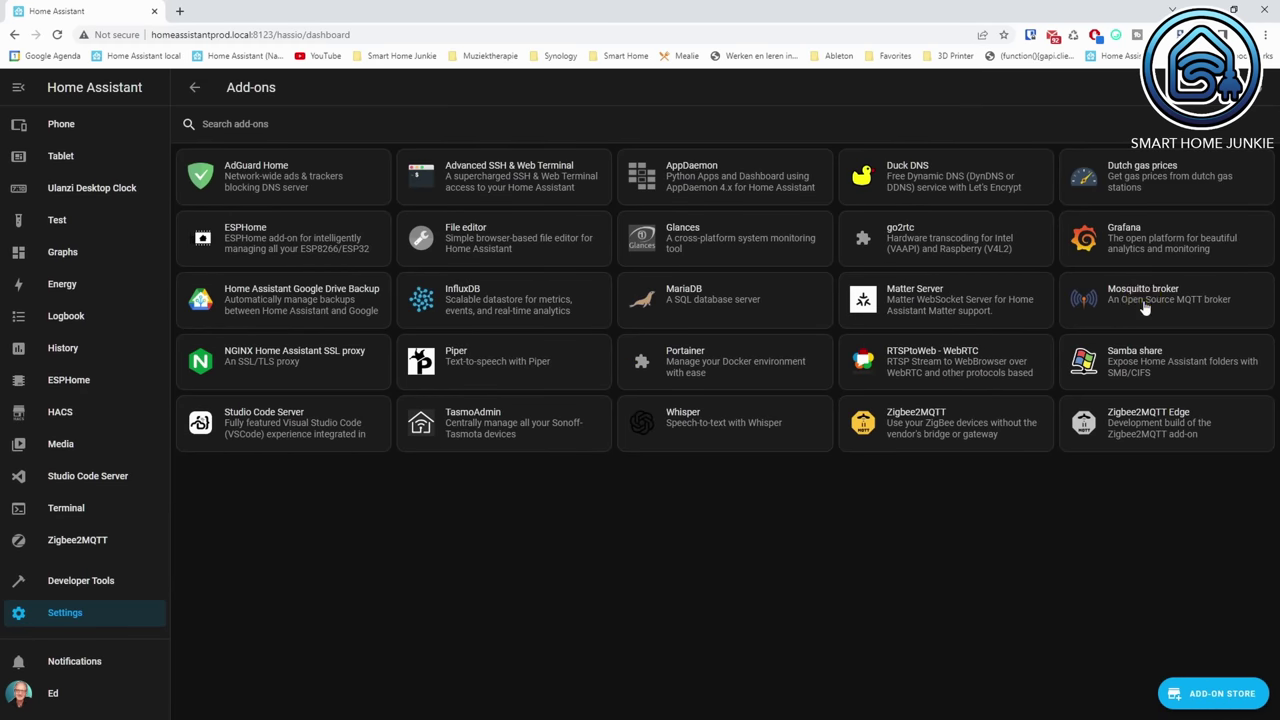
pyautogui.click(1140, 298)
pyautogui.click(795, 95)
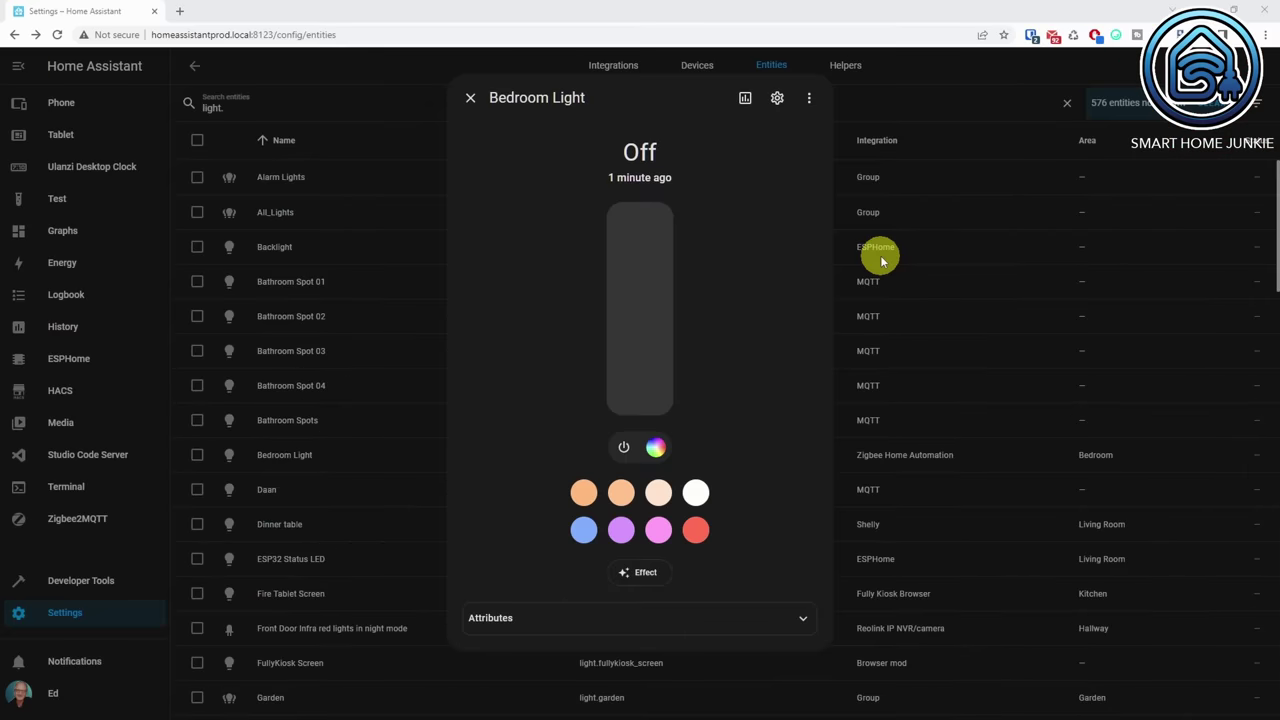
# - Check the Bedroom Light's exact last-changed time and switch its colour to purple, then red
pyautogui.click(648, 186)
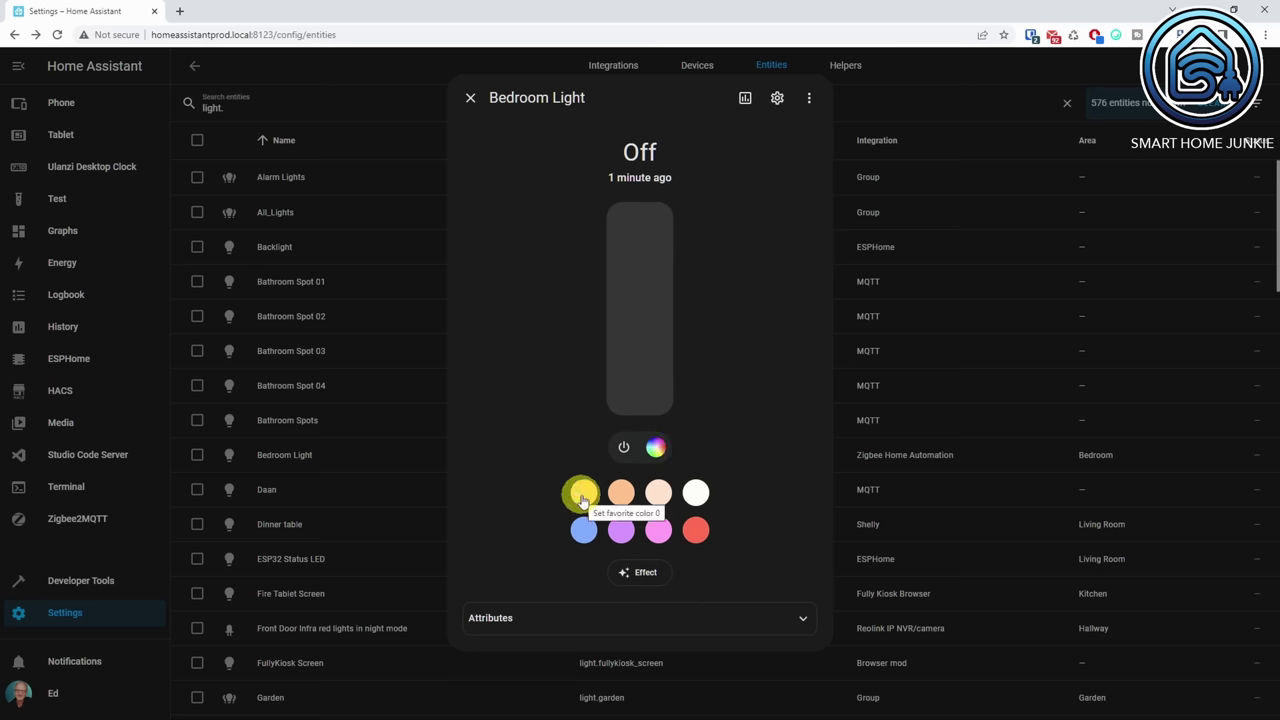
pyautogui.click(622, 537)
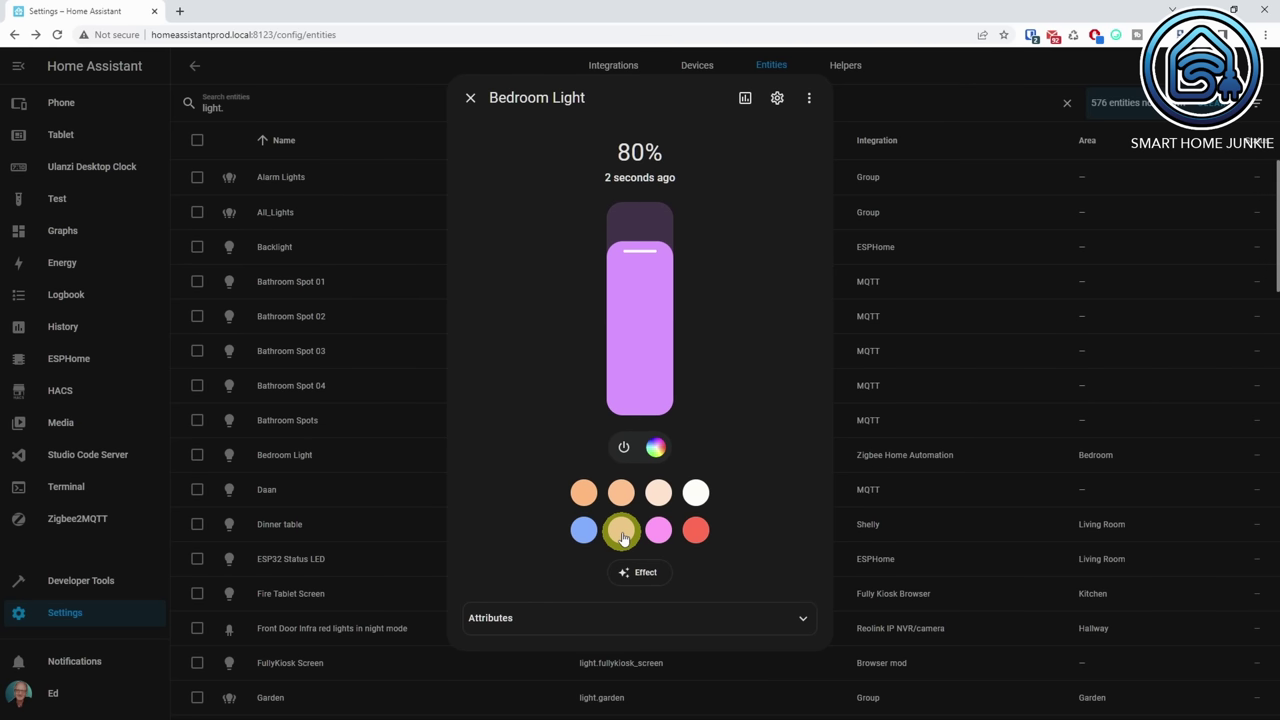
pyautogui.click(694, 530)
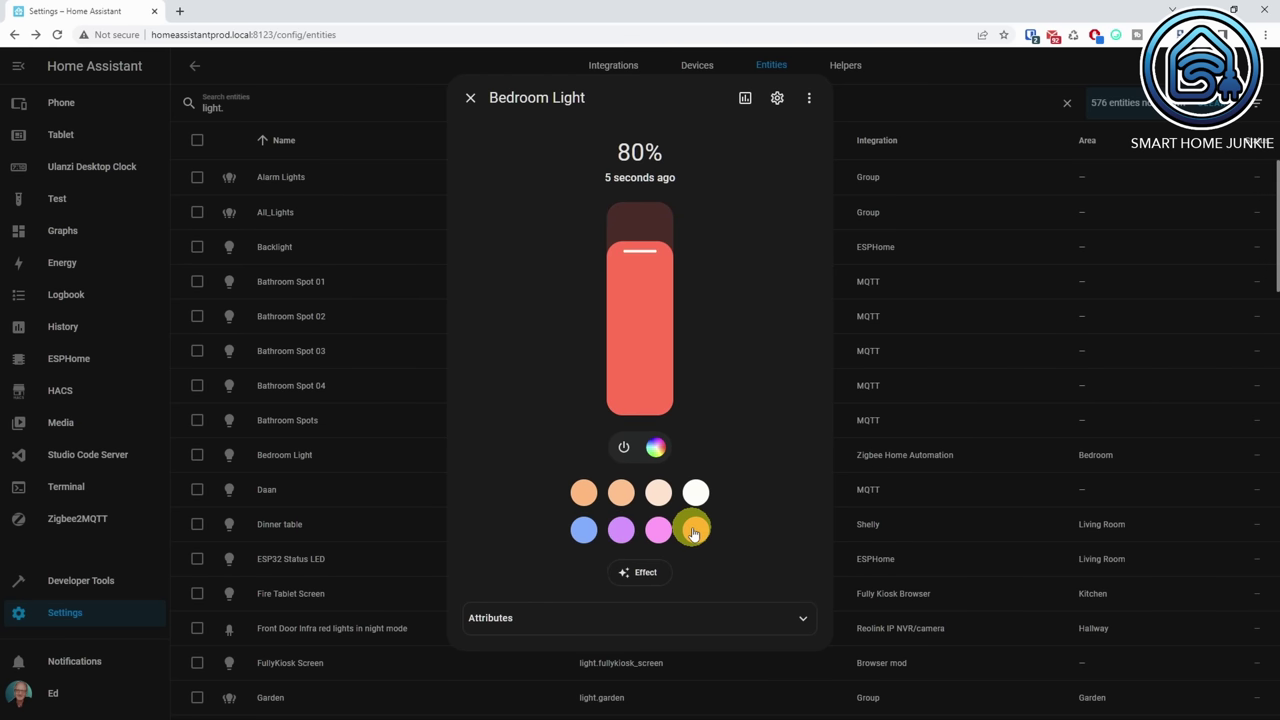
# - Replace the first favourite colour with green
pyautogui.click(585, 494)
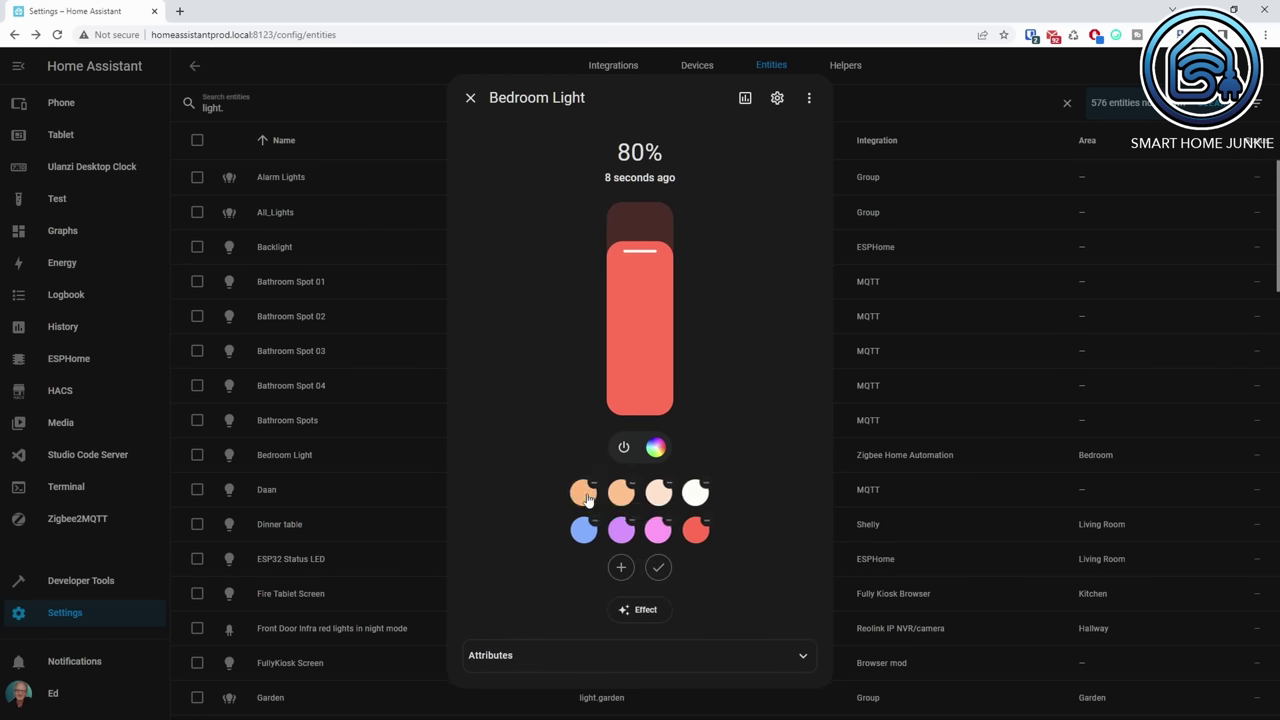
pyautogui.click(586, 493)
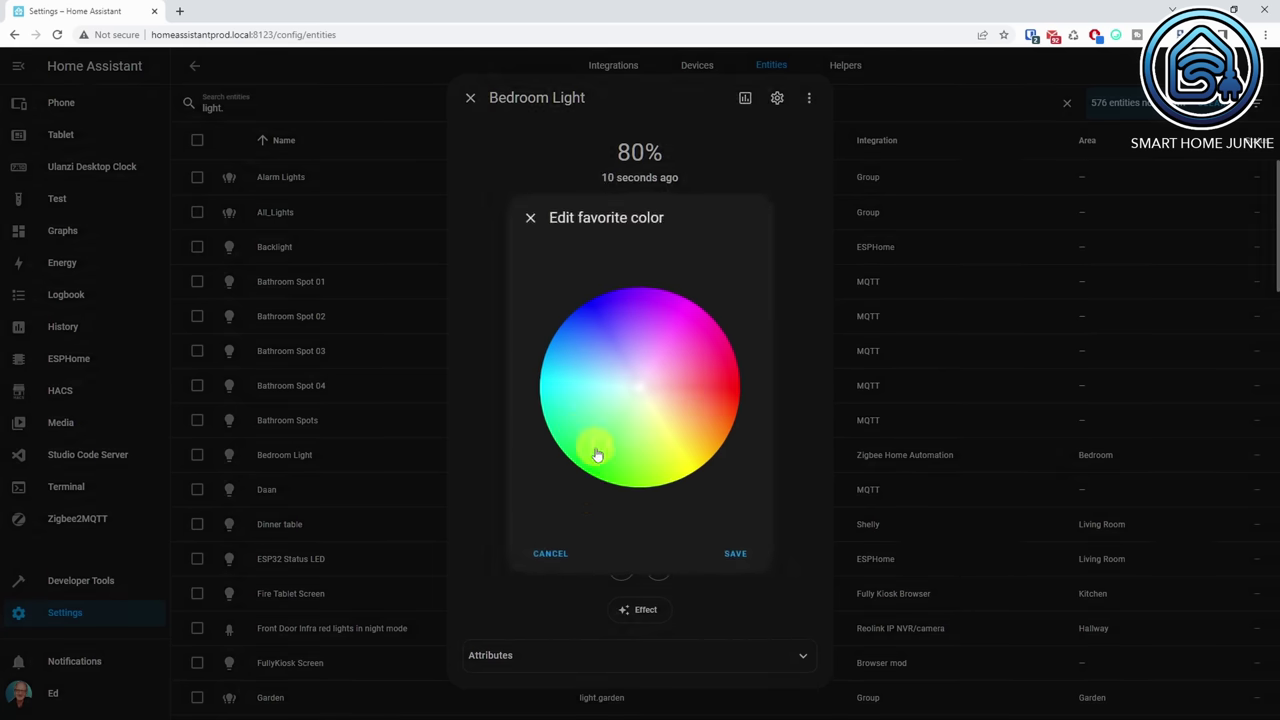
pyautogui.click(740, 566)
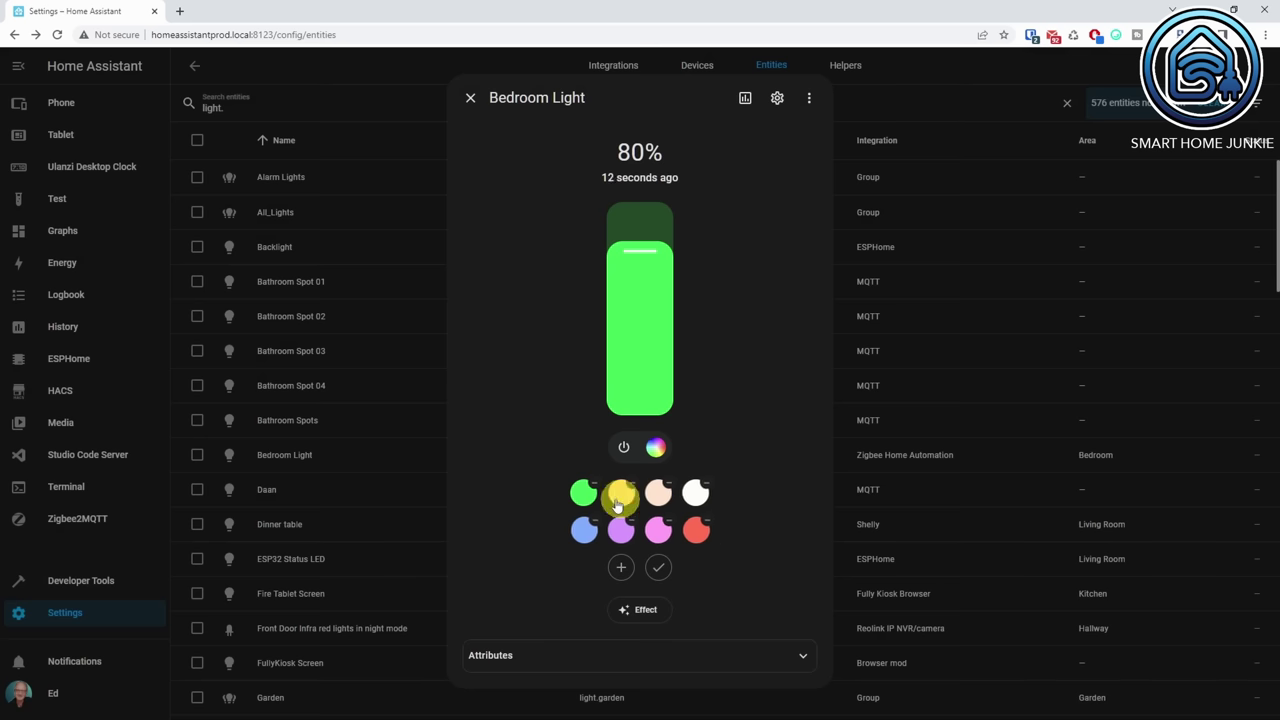
pyautogui.moveTo(585, 494)
pyautogui.mouseDown()
pyautogui.moveTo(678, 500)
pyautogui.moveTo(578, 495)
pyautogui.mouseUp()
# - Add a pink favourite colour, delete it again, and finish editing the favourites
pyautogui.click(617, 570)
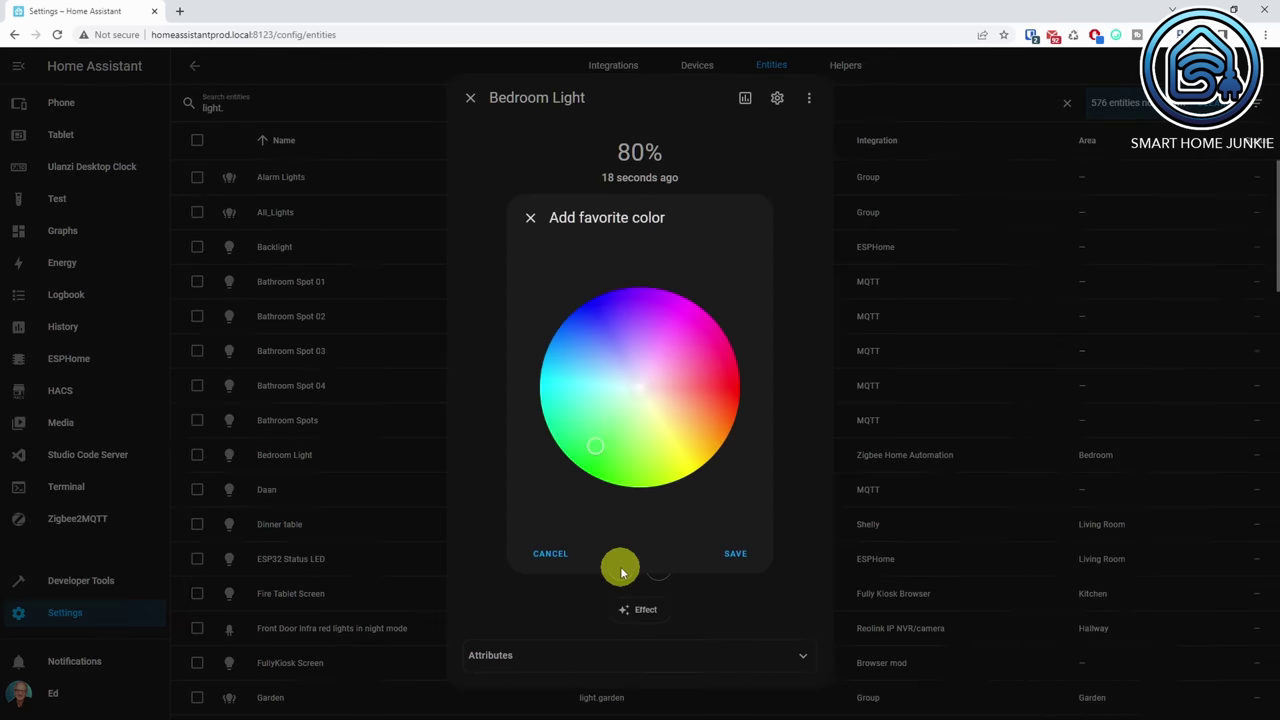
pyautogui.moveTo(598, 442); pyautogui.dragTo(655, 338)
pyautogui.click(727, 558)
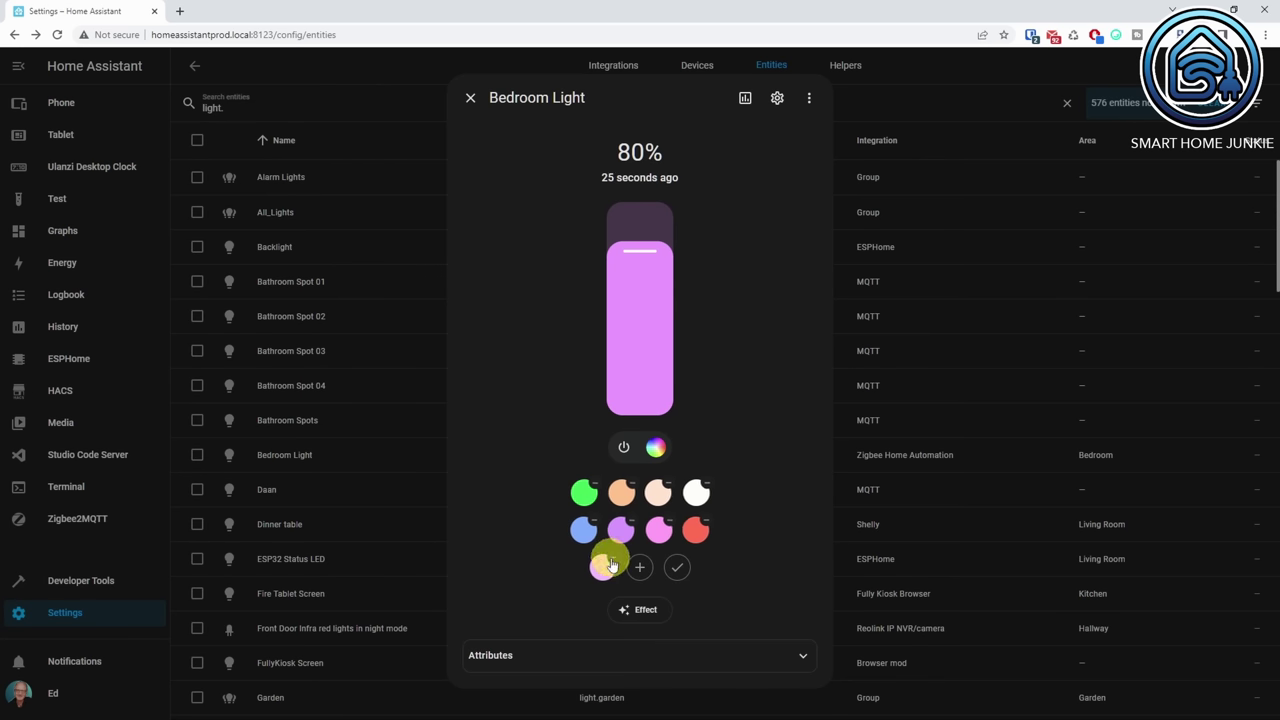
pyautogui.click(611, 563)
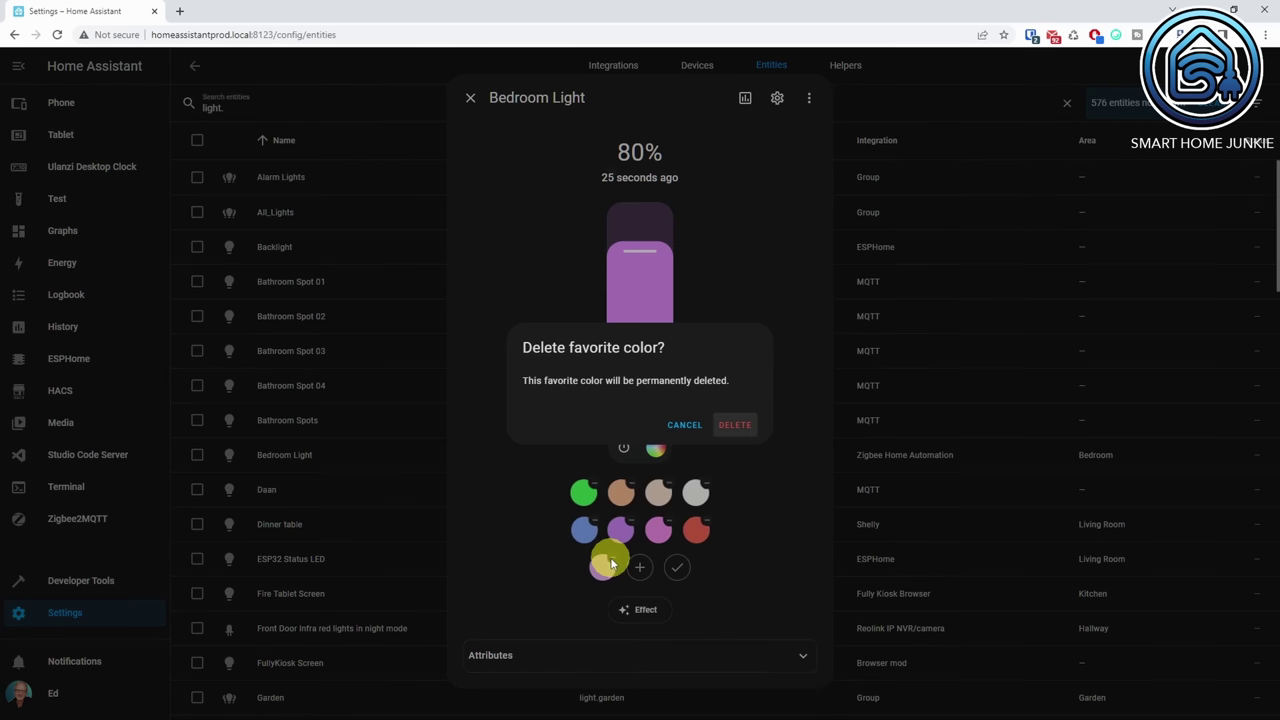
pyautogui.click(734, 427)
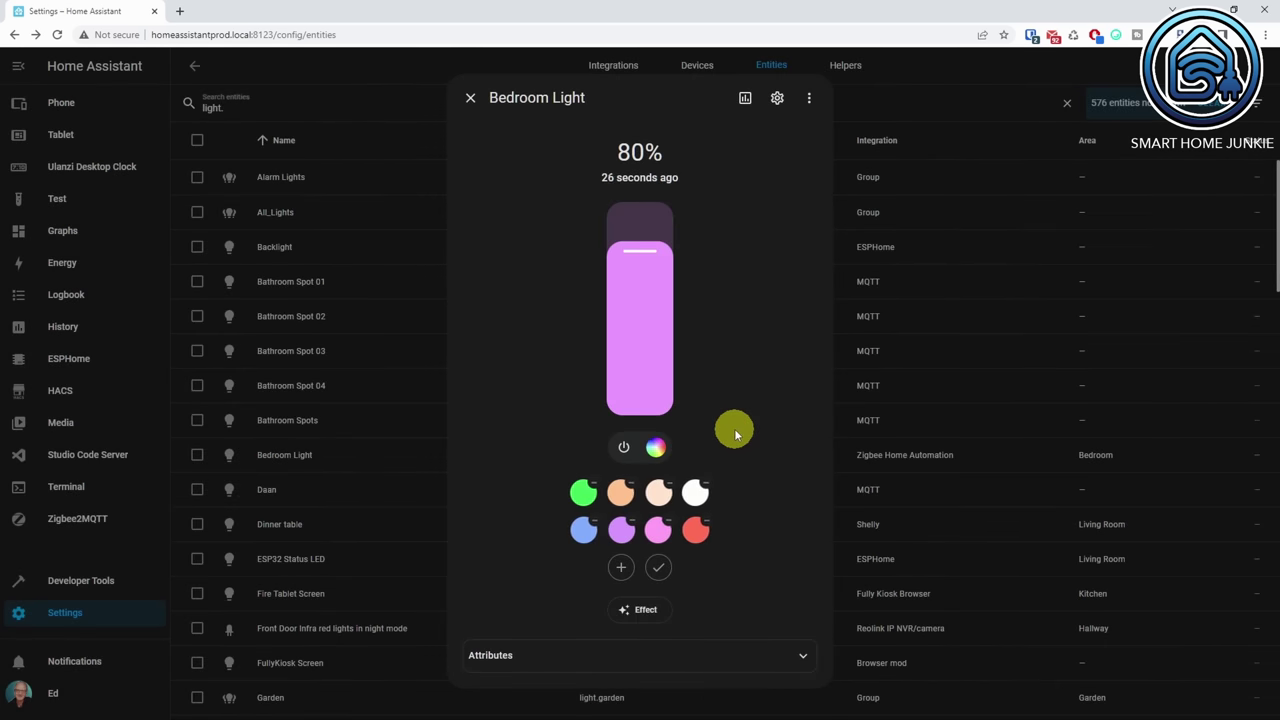
pyautogui.click(659, 569)
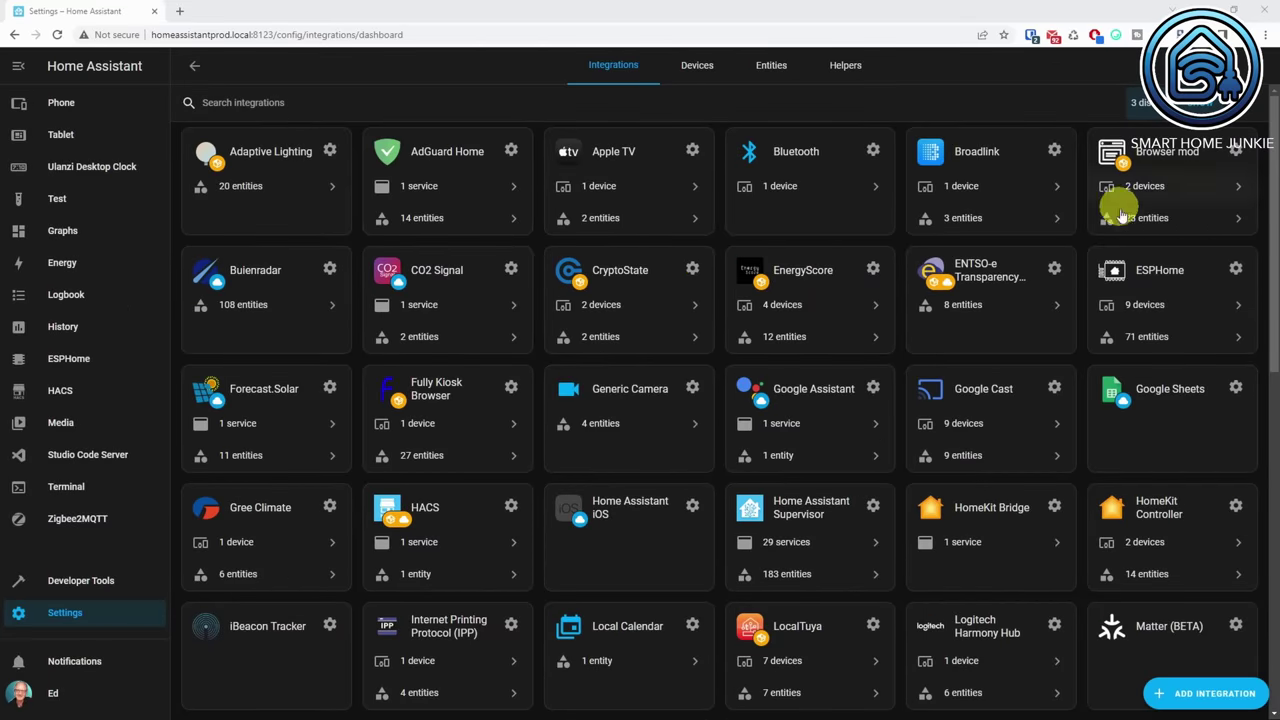
pyautogui.click(1145, 304)
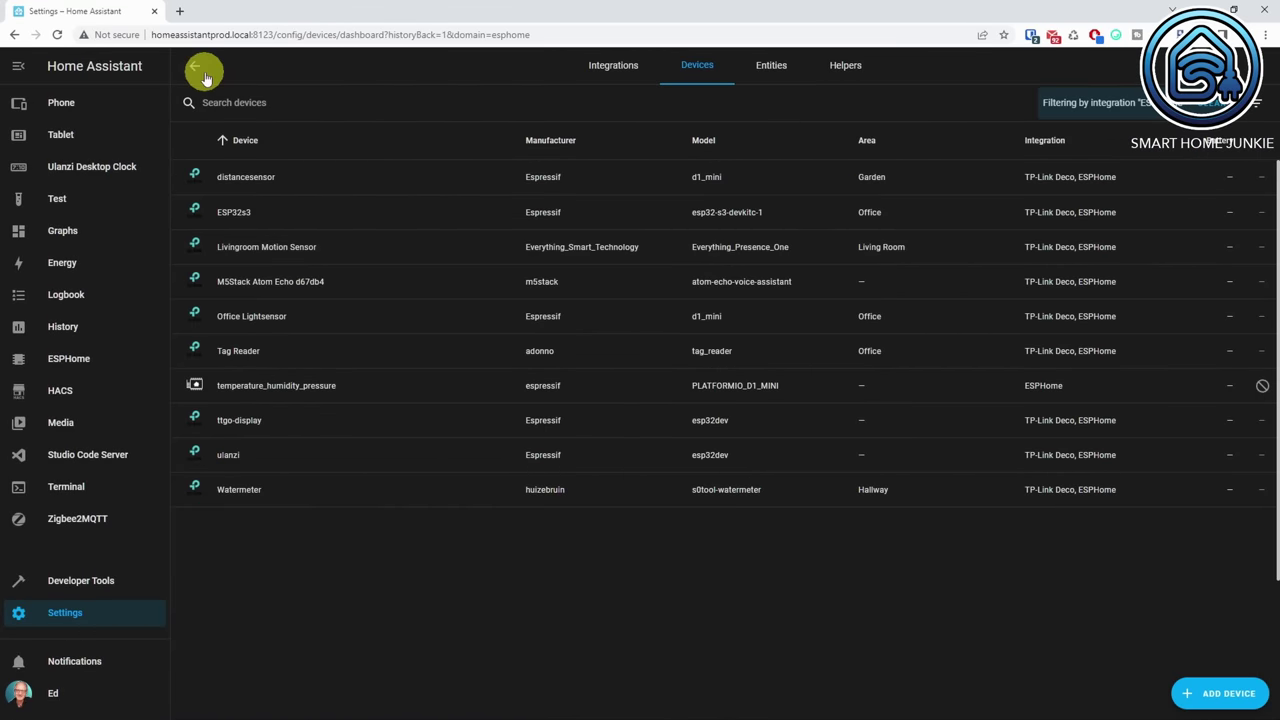
pyautogui.click(195, 68)
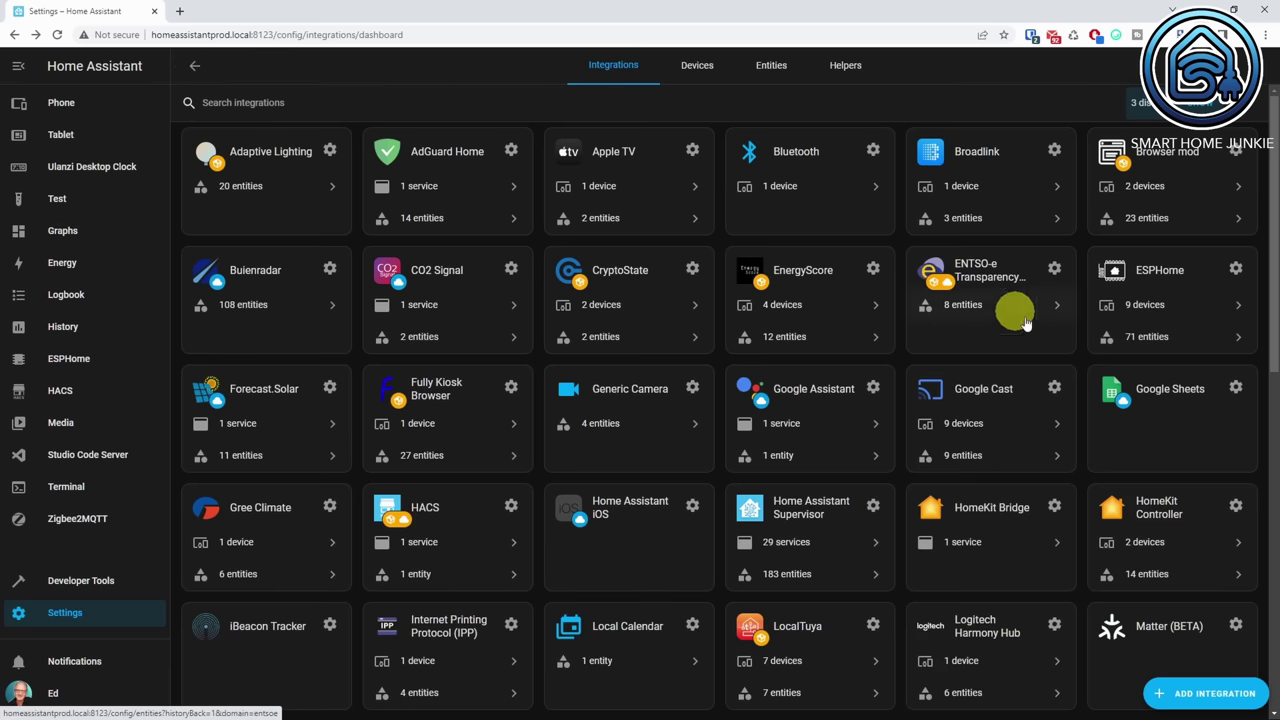
pyautogui.click(1146, 340)
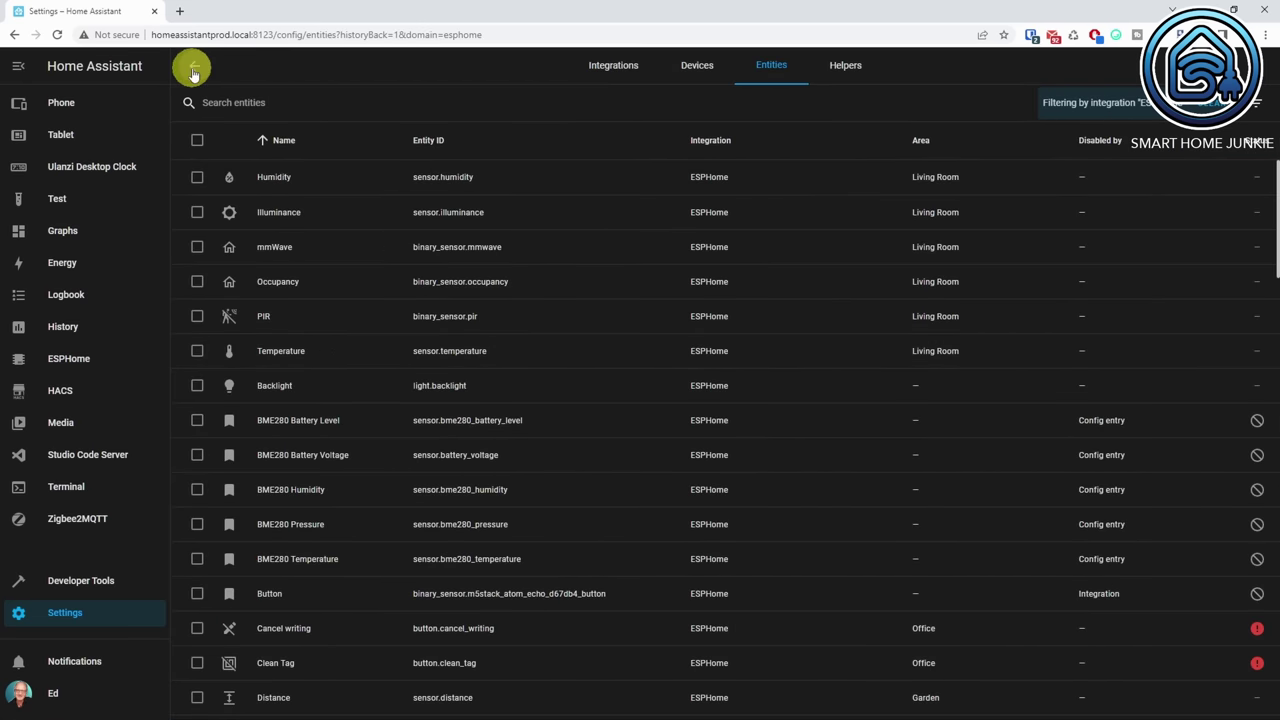
pyautogui.click(193, 72)
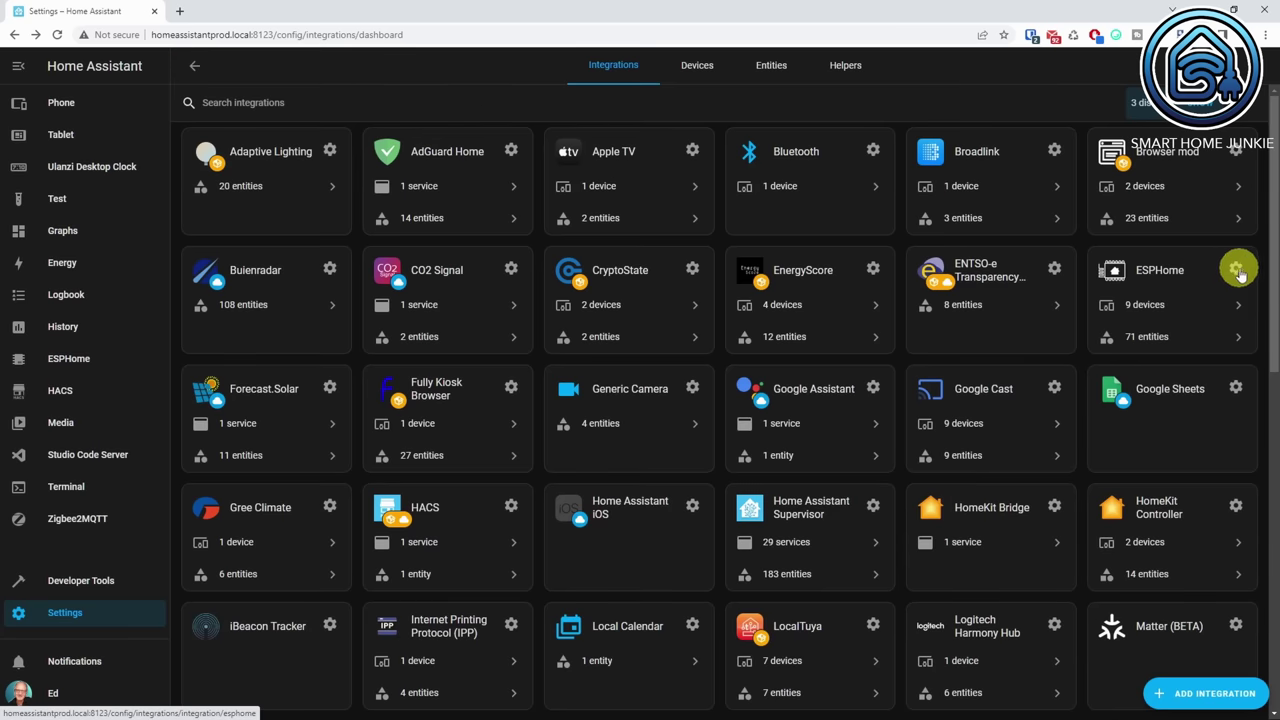
pyautogui.click(1238, 272)
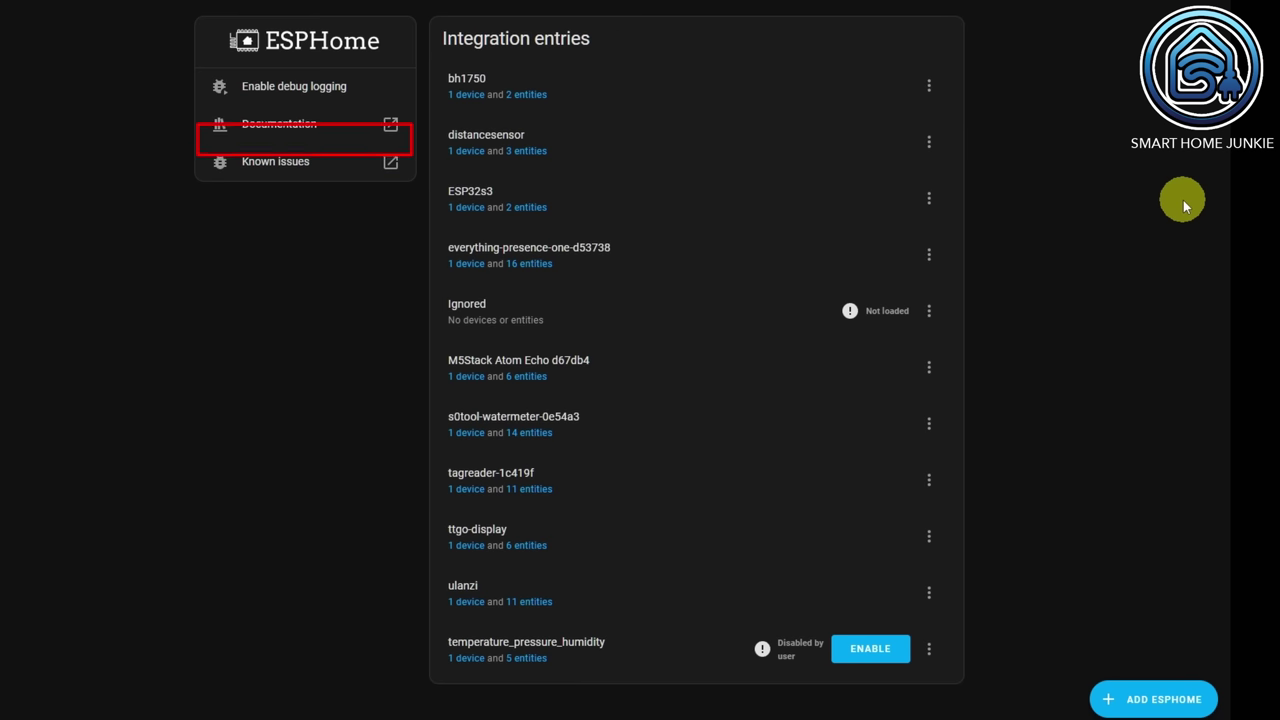
pyautogui.click(928, 594)
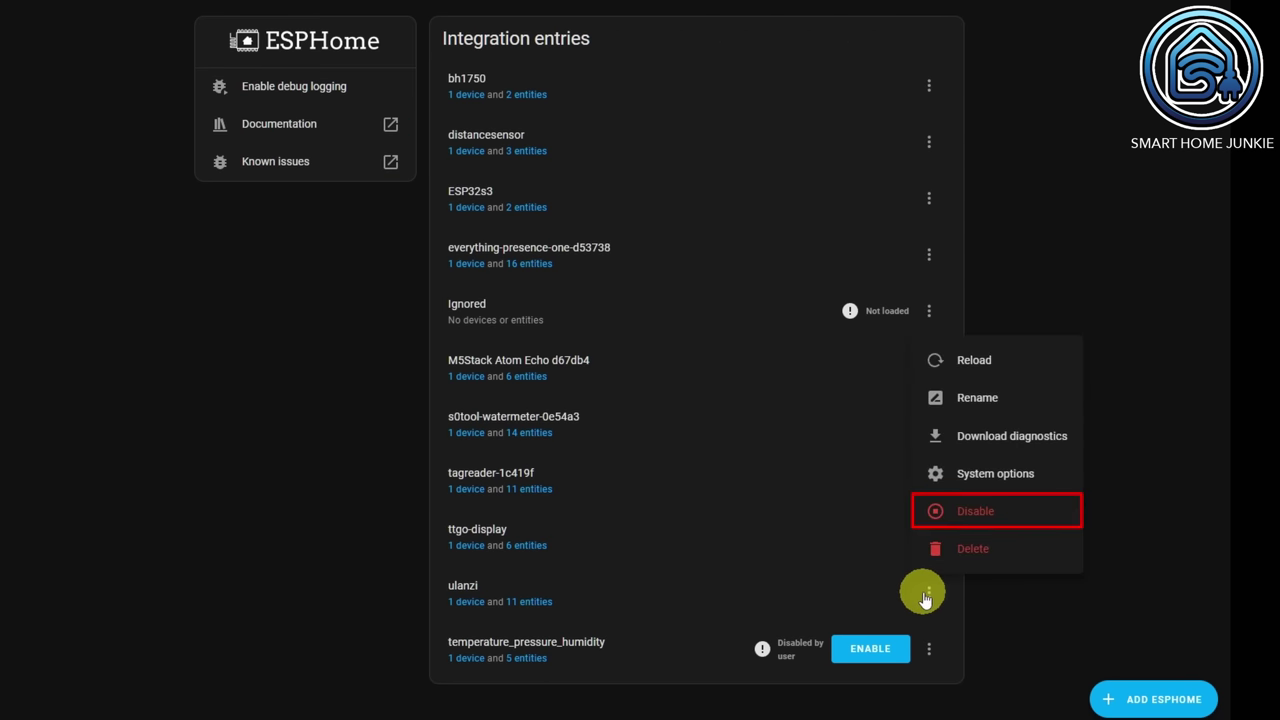
pyautogui.click(927, 595)
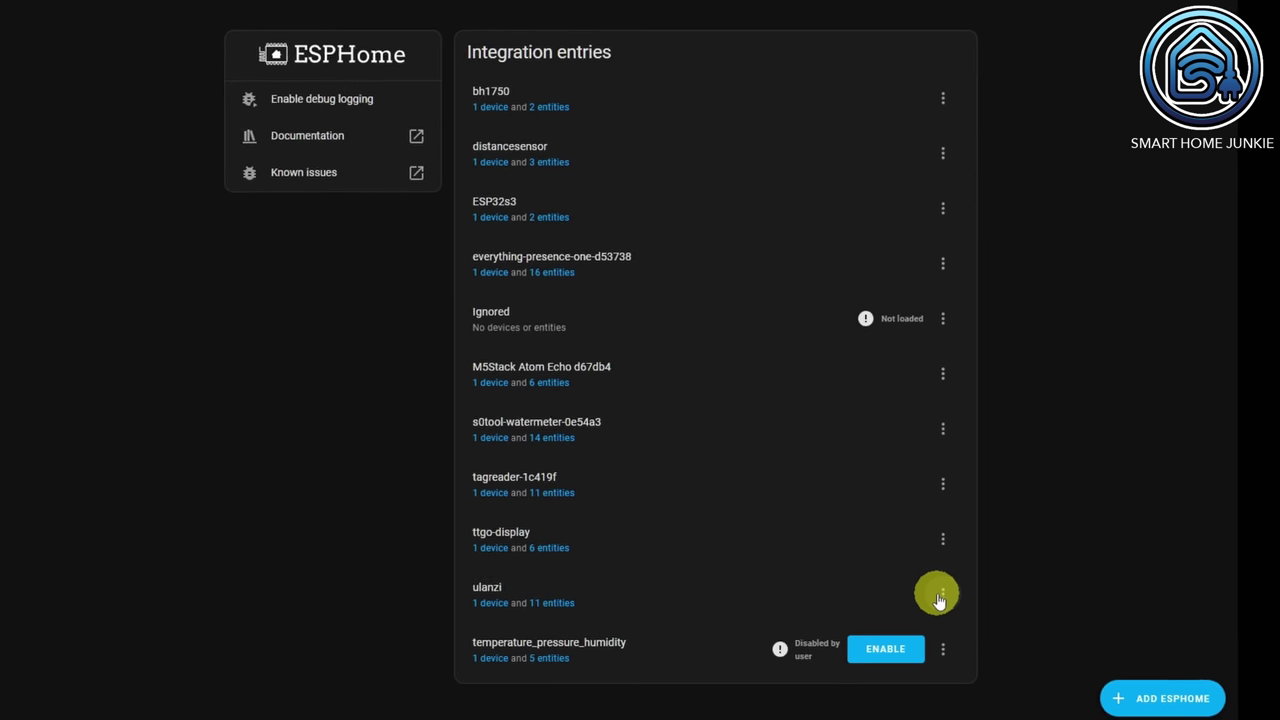
pyautogui.scroll(-3, 995, 335)
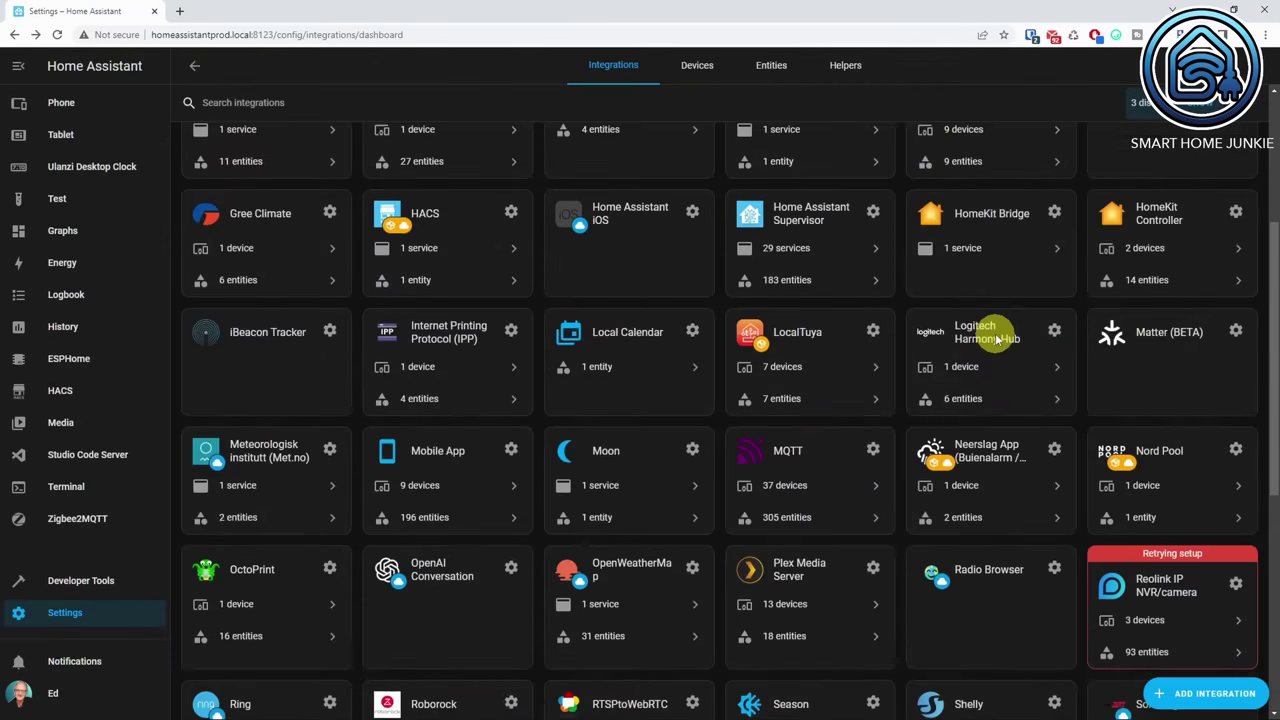
pyautogui.scroll(-3, 996, 339)
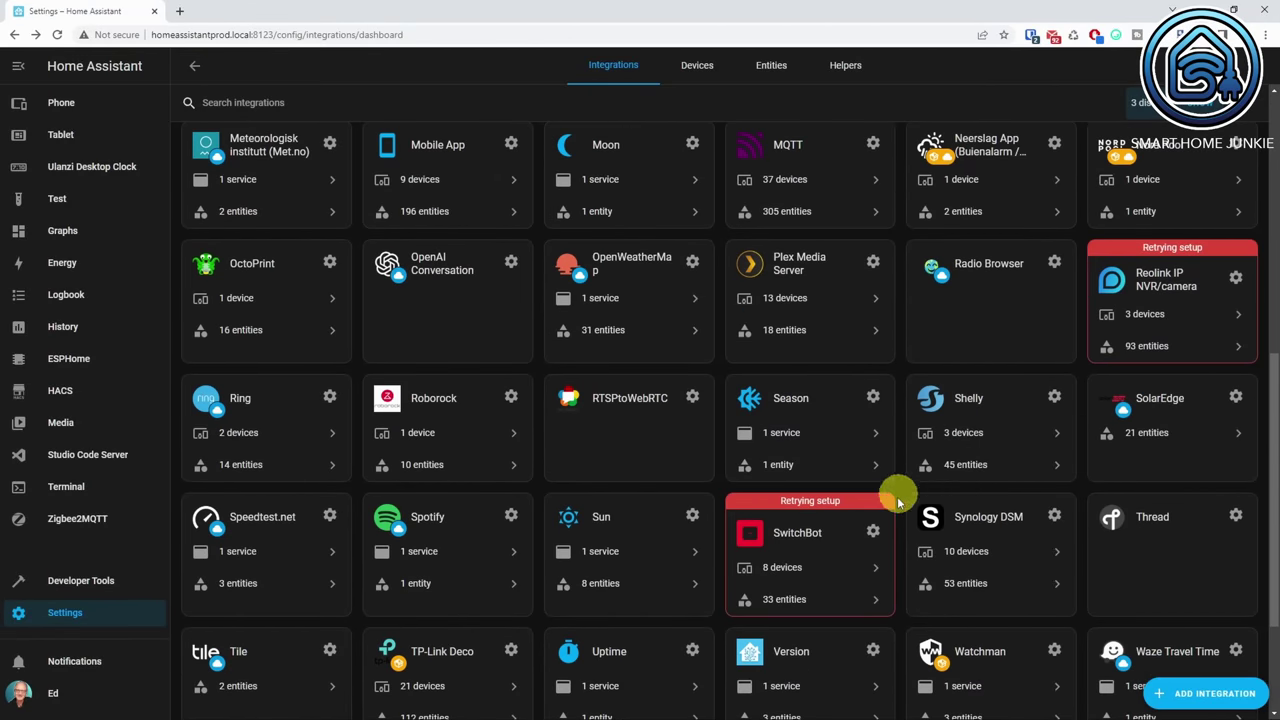
# - Open the SwitchBot integration card on the Integrations dashboard
pyautogui.click(876, 536)
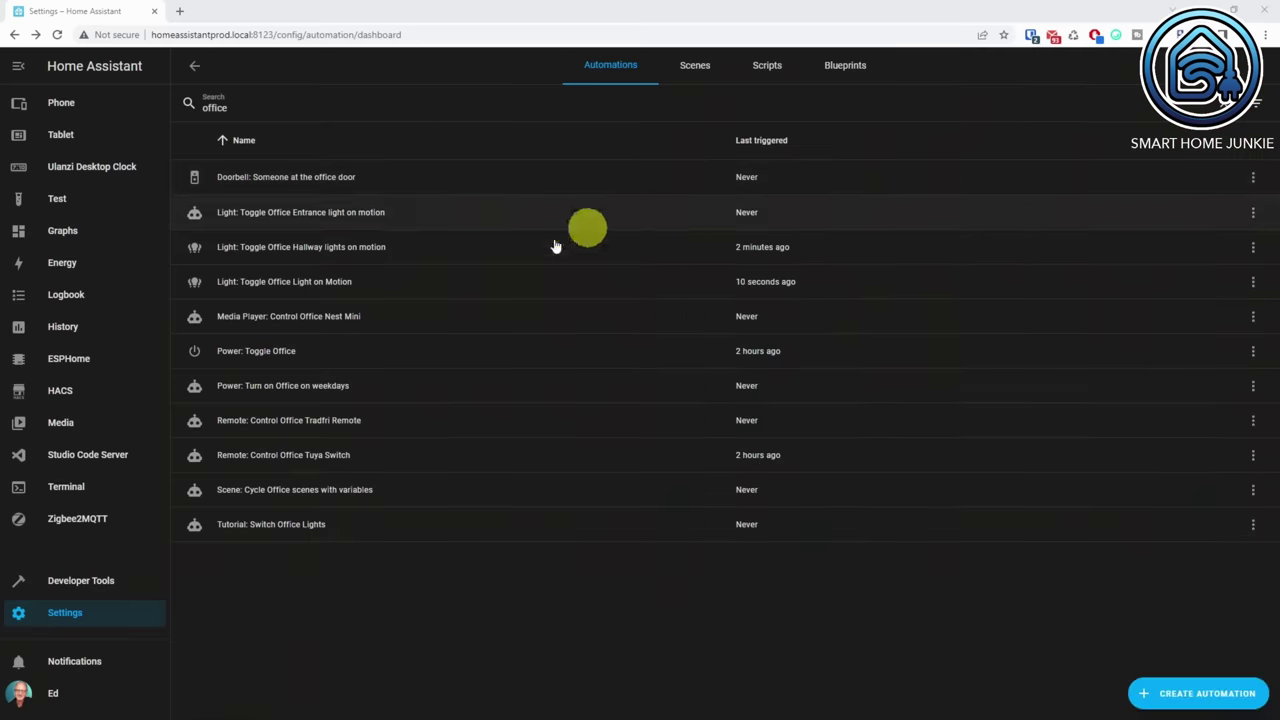
# - Copy the motion-started trigger from the 'Light: Toggle Office Light on Motion' automation
pyautogui.click(311, 282)
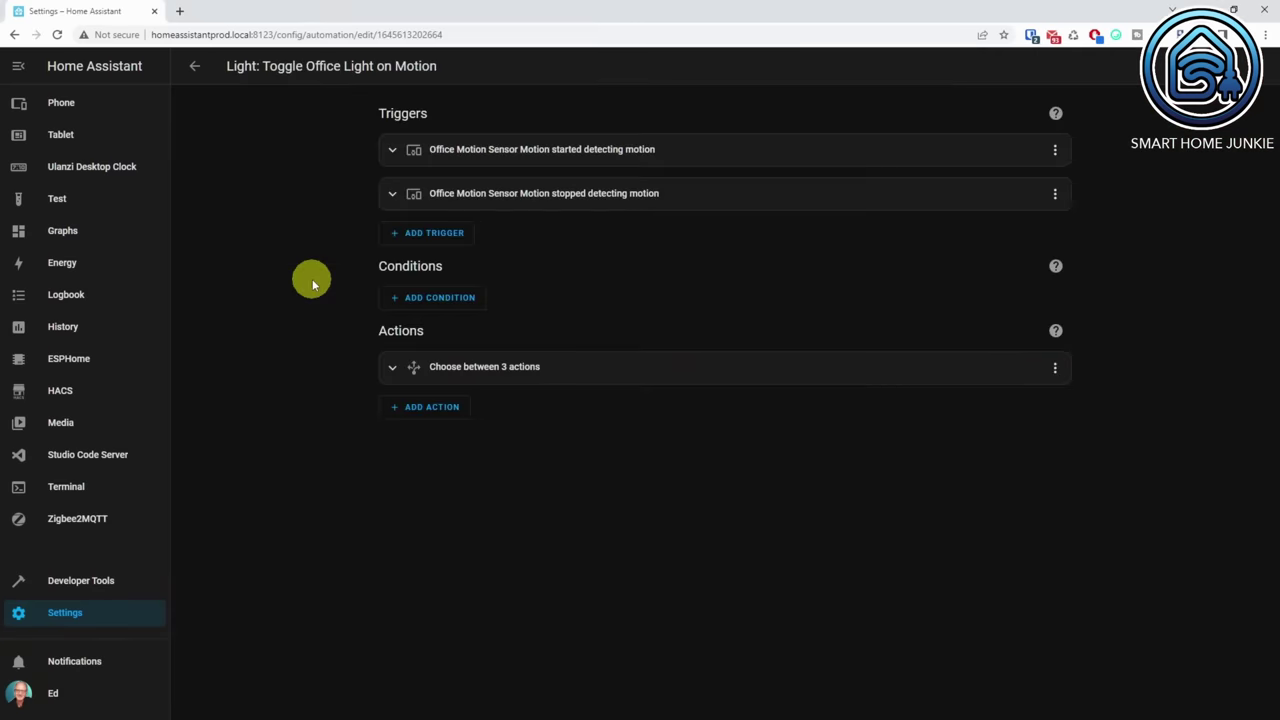
pyautogui.click(1055, 151)
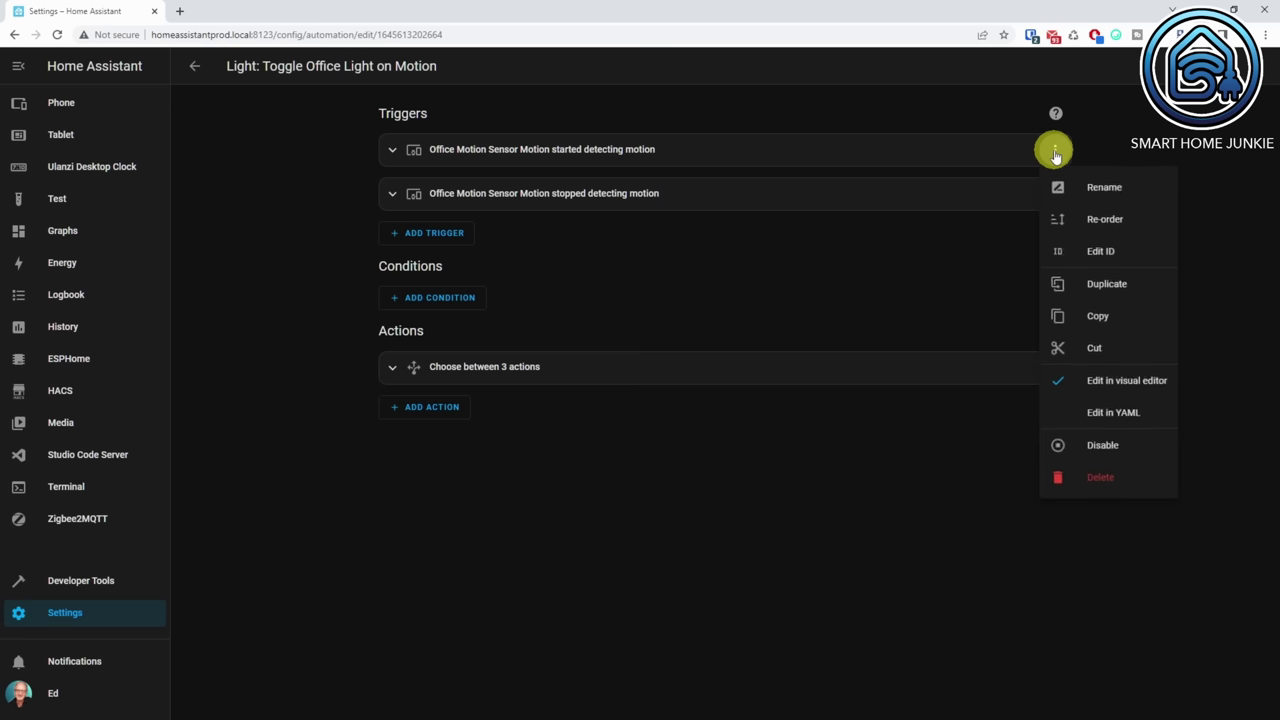
pyautogui.click(1086, 318)
# - Create a new empty automation and paste the copied motion trigger into it
pyautogui.click(193, 70)
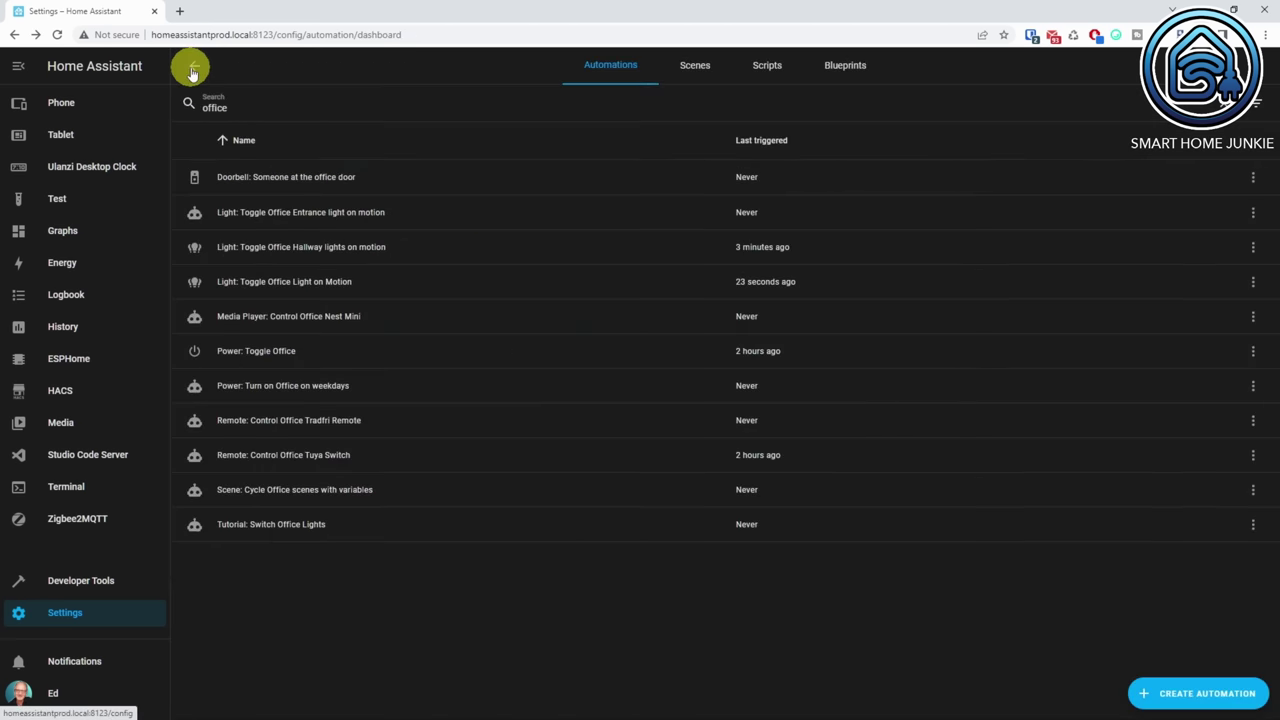
pyautogui.click(1198, 694)
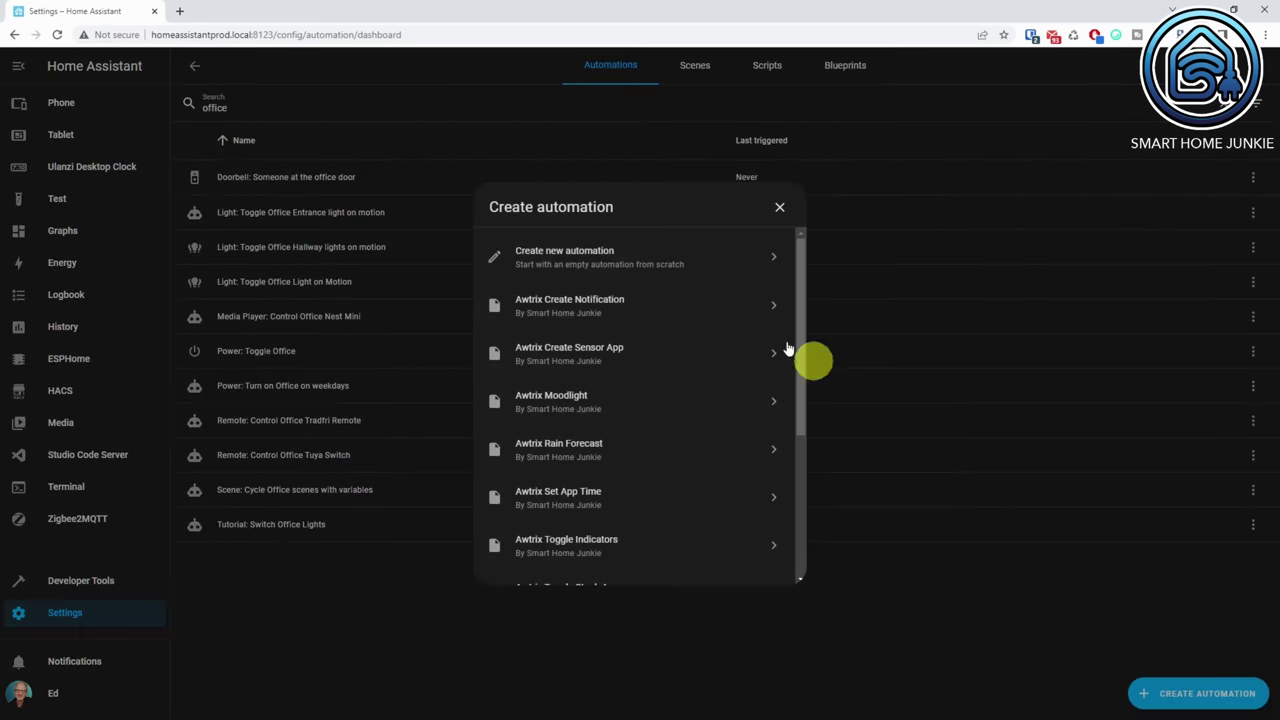
pyautogui.click(599, 256)
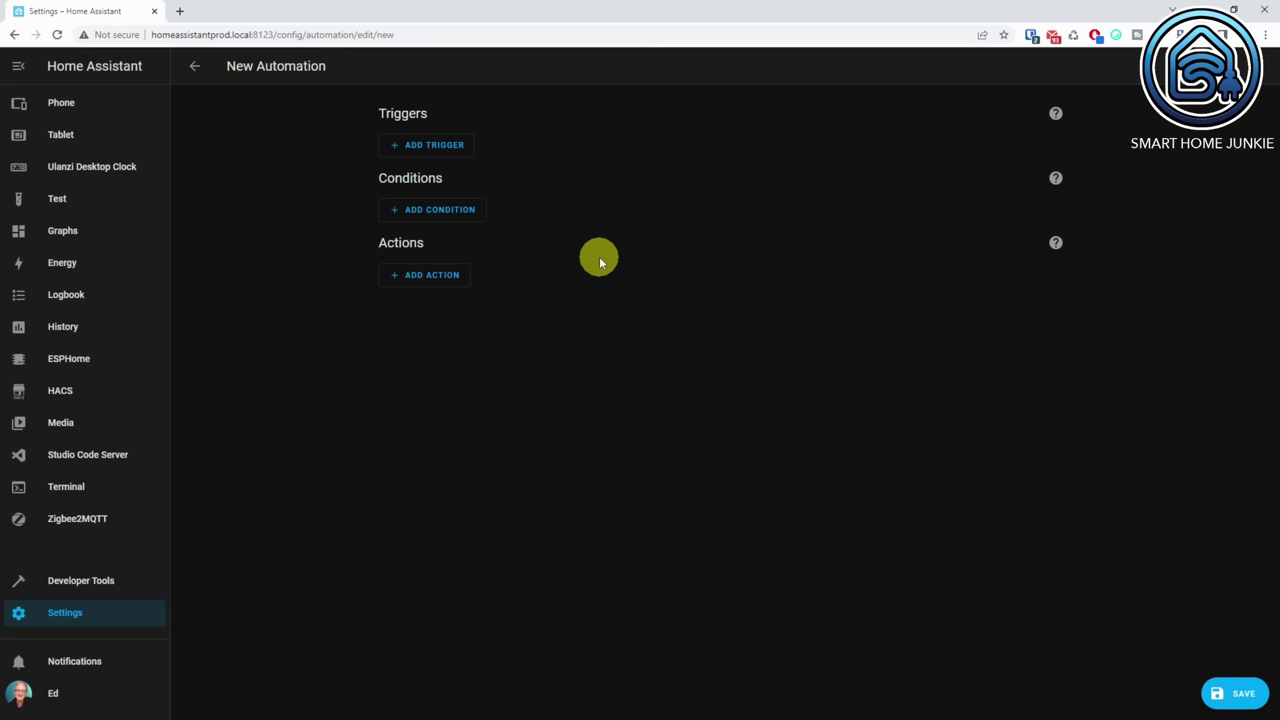
pyautogui.click(440, 146)
pyautogui.click(478, 184)
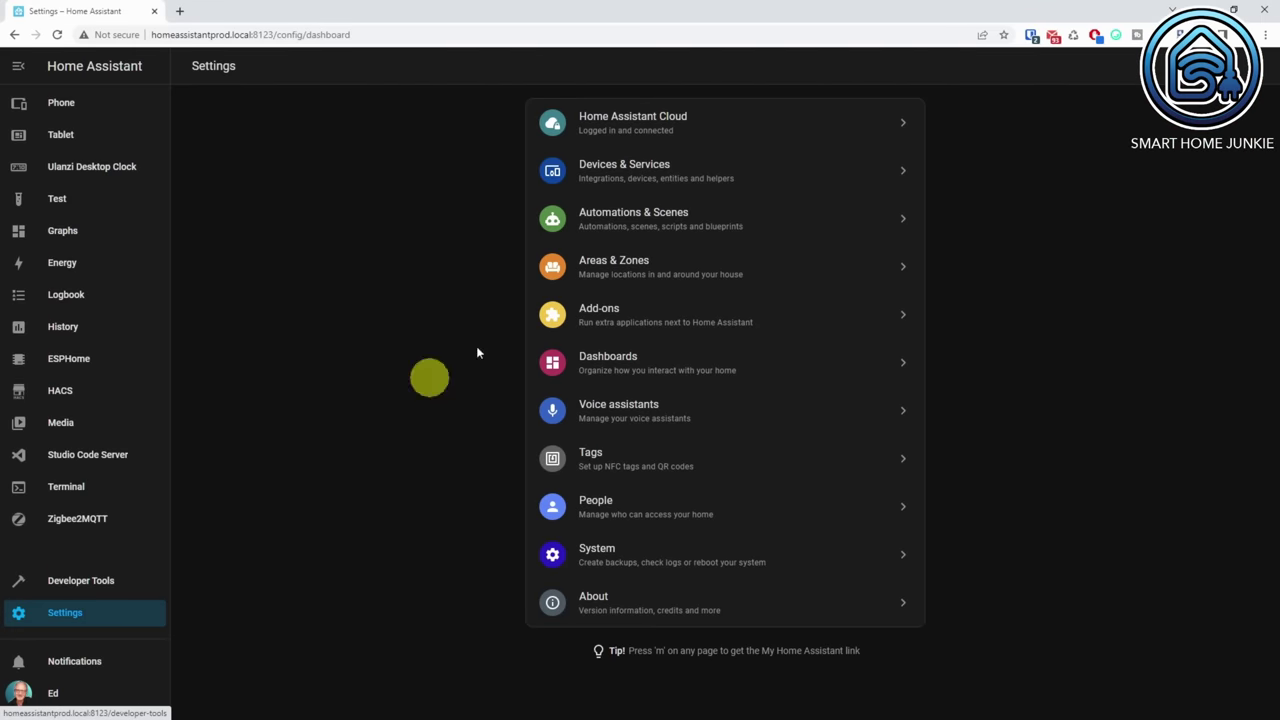
# - List the automations built from the Awtrix Create Sensor App blueprint
pyautogui.click(655, 218)
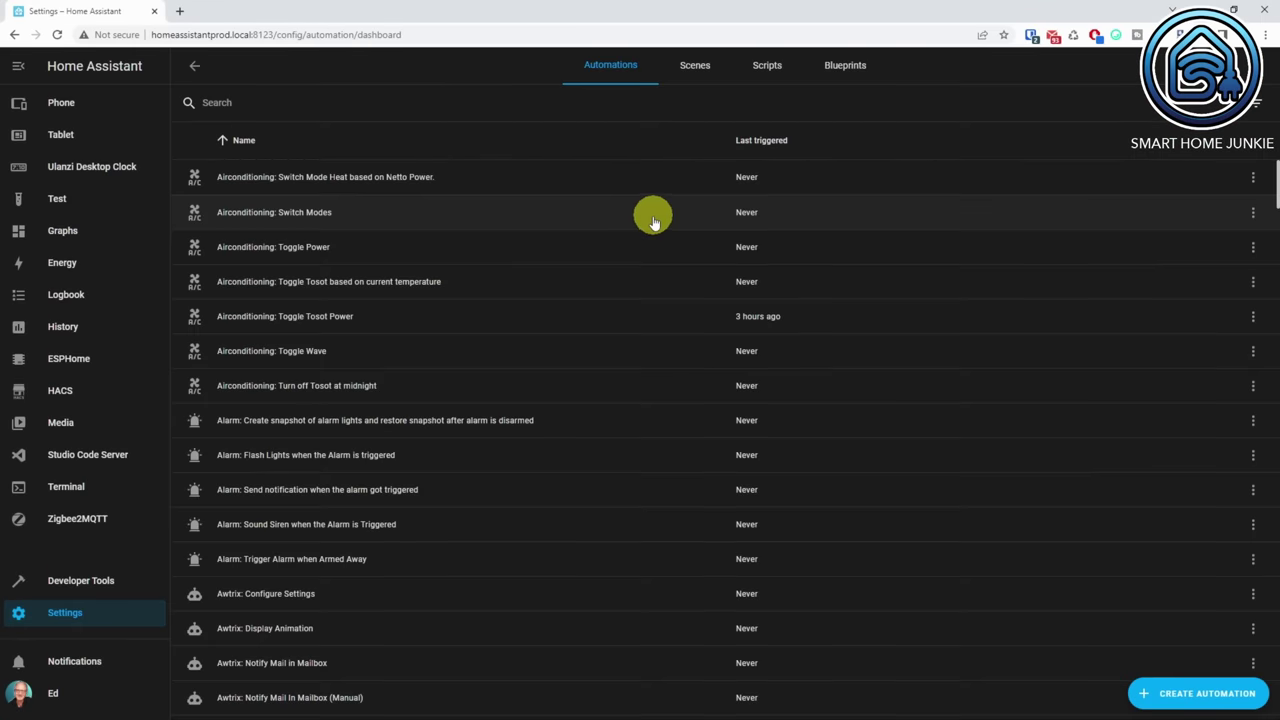
pyautogui.click(860, 68)
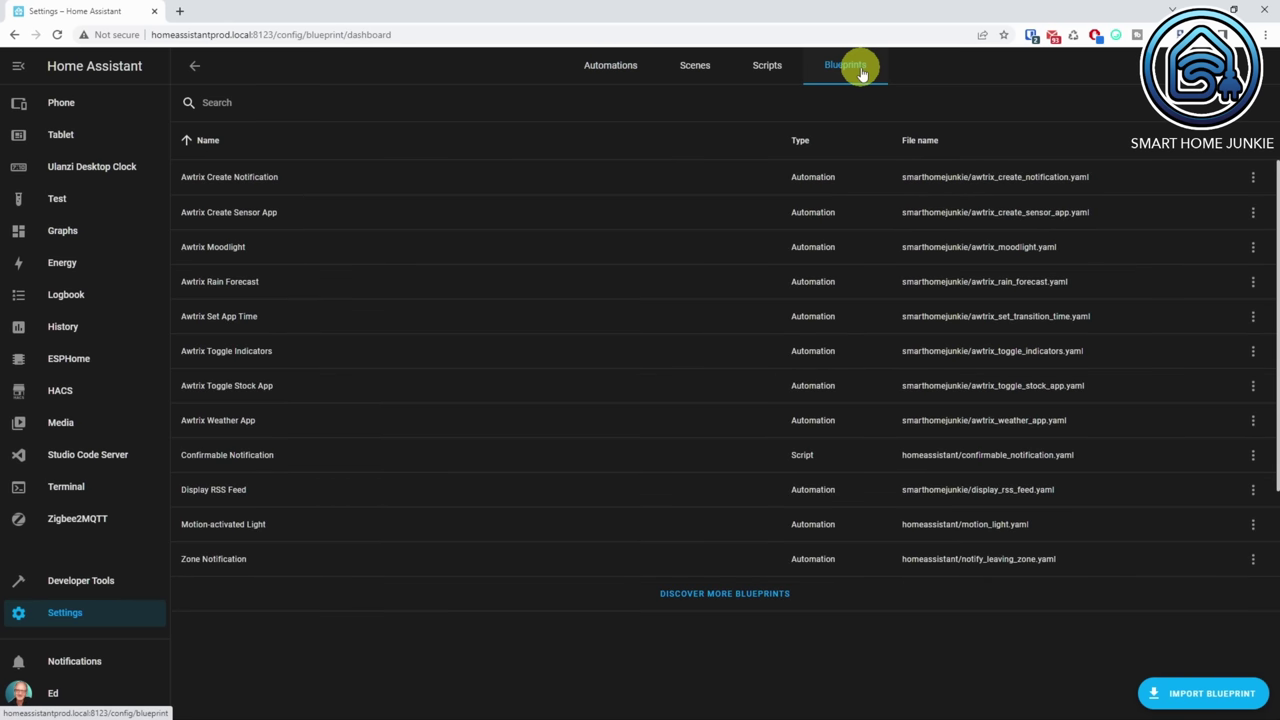
pyautogui.click(1253, 213)
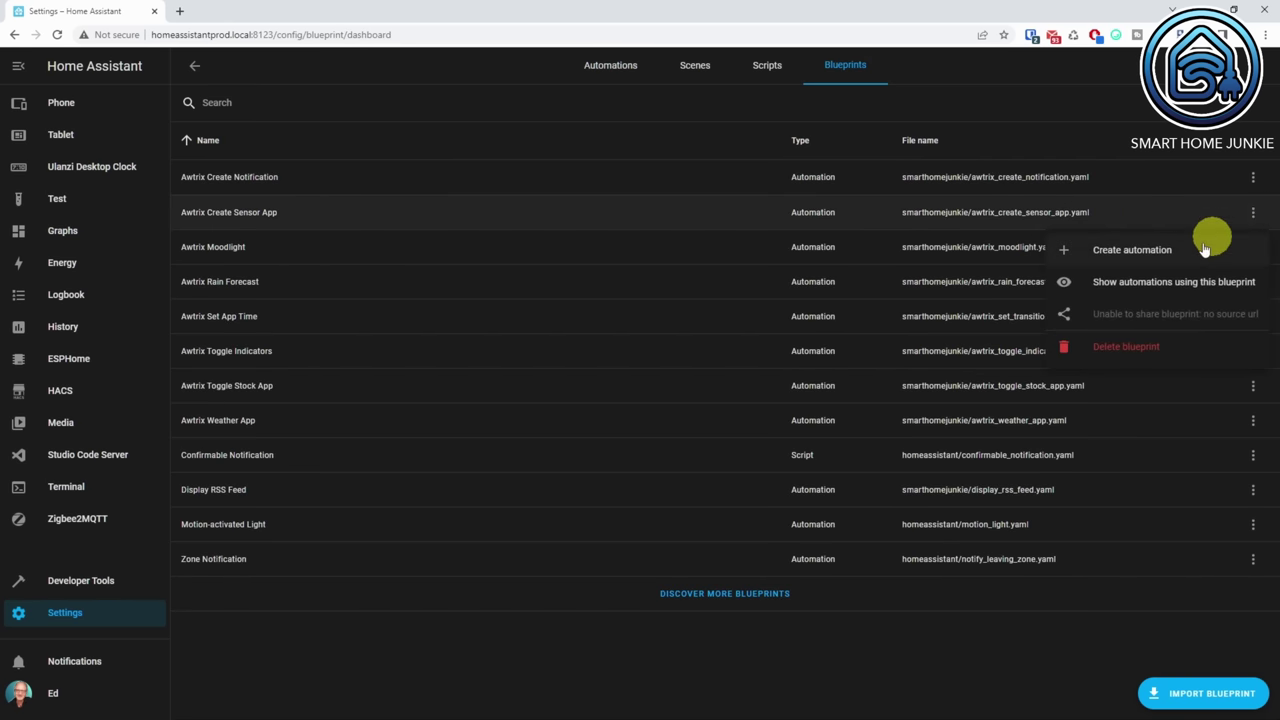
pyautogui.click(1166, 286)
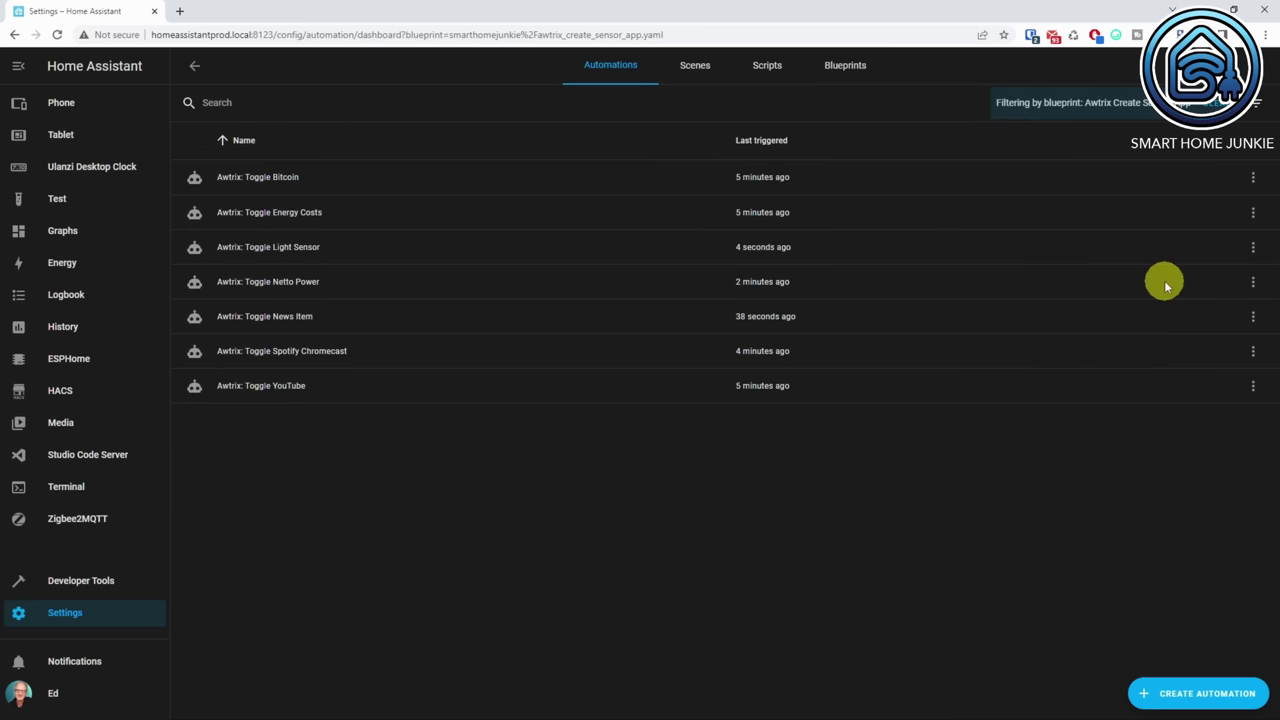
# - Attempt to delete the Awtrix Create Notification blueprint, bringing up the 'in use' warning
pyautogui.click(848, 66)
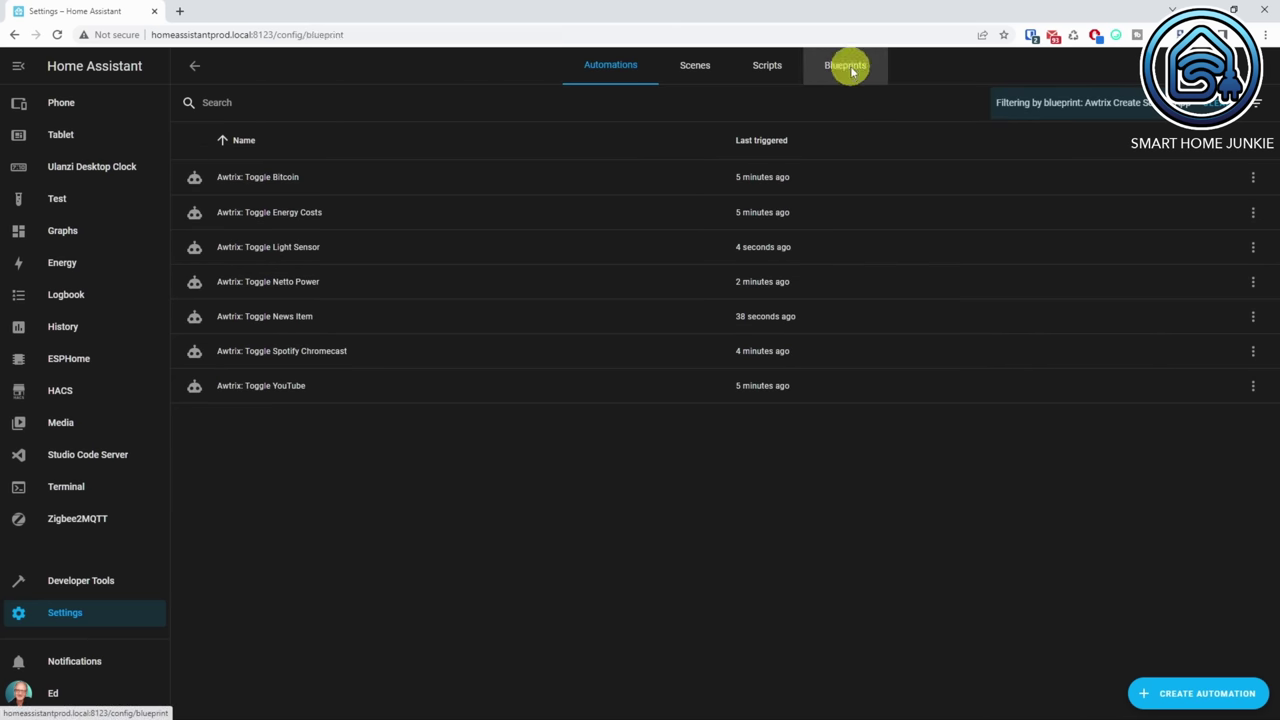
pyautogui.click(1250, 178)
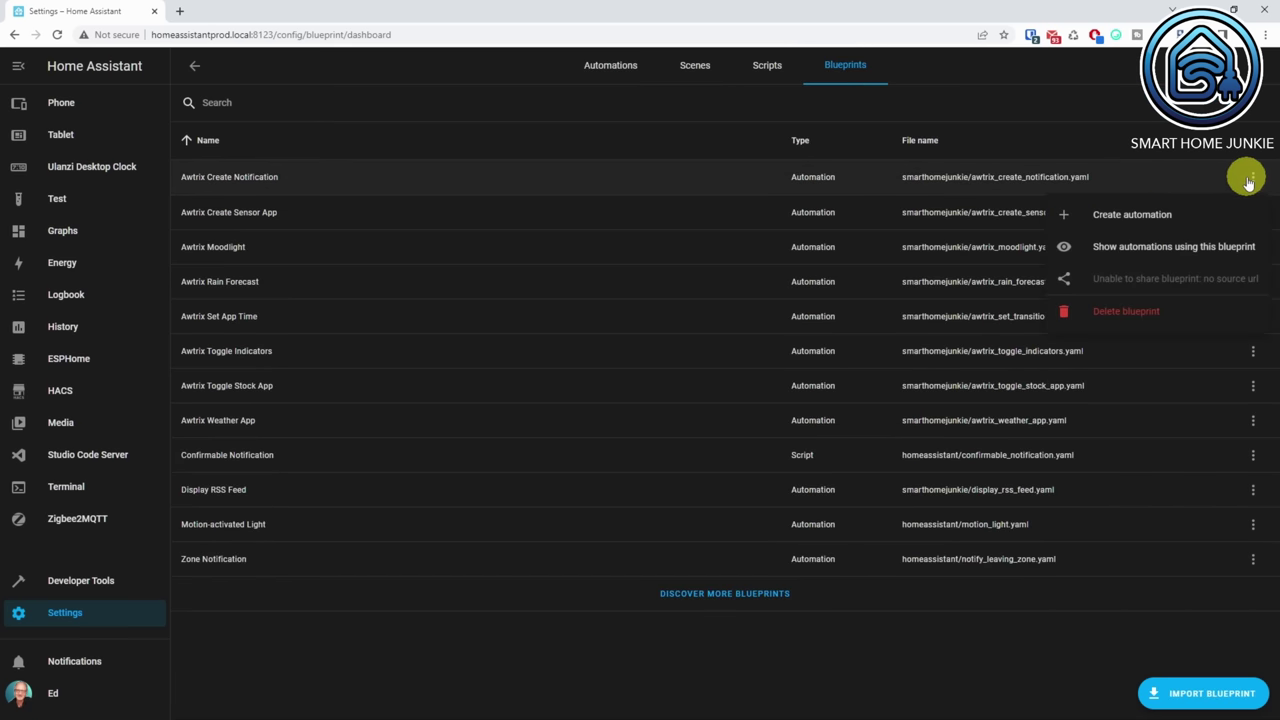
pyautogui.click(1135, 313)
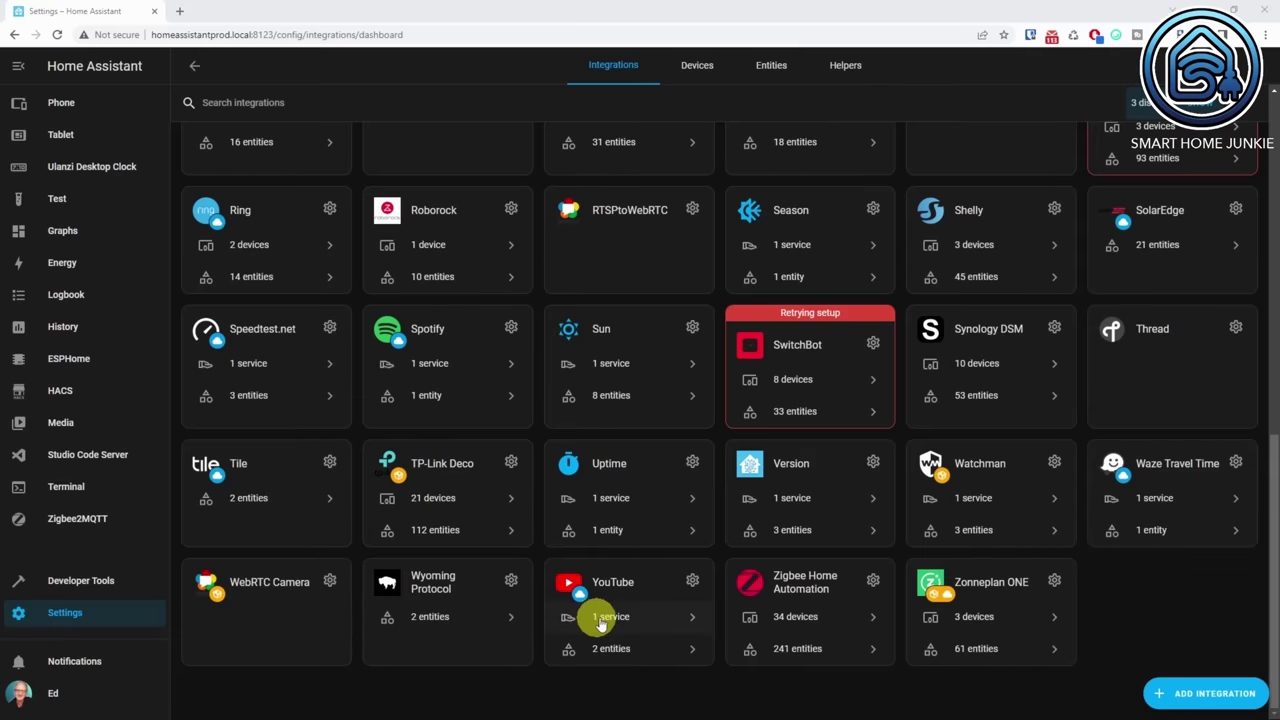
# - Open the YouTube entry's '1 service' page and scroll through its sensors and logbook
pyautogui.click(599, 620)
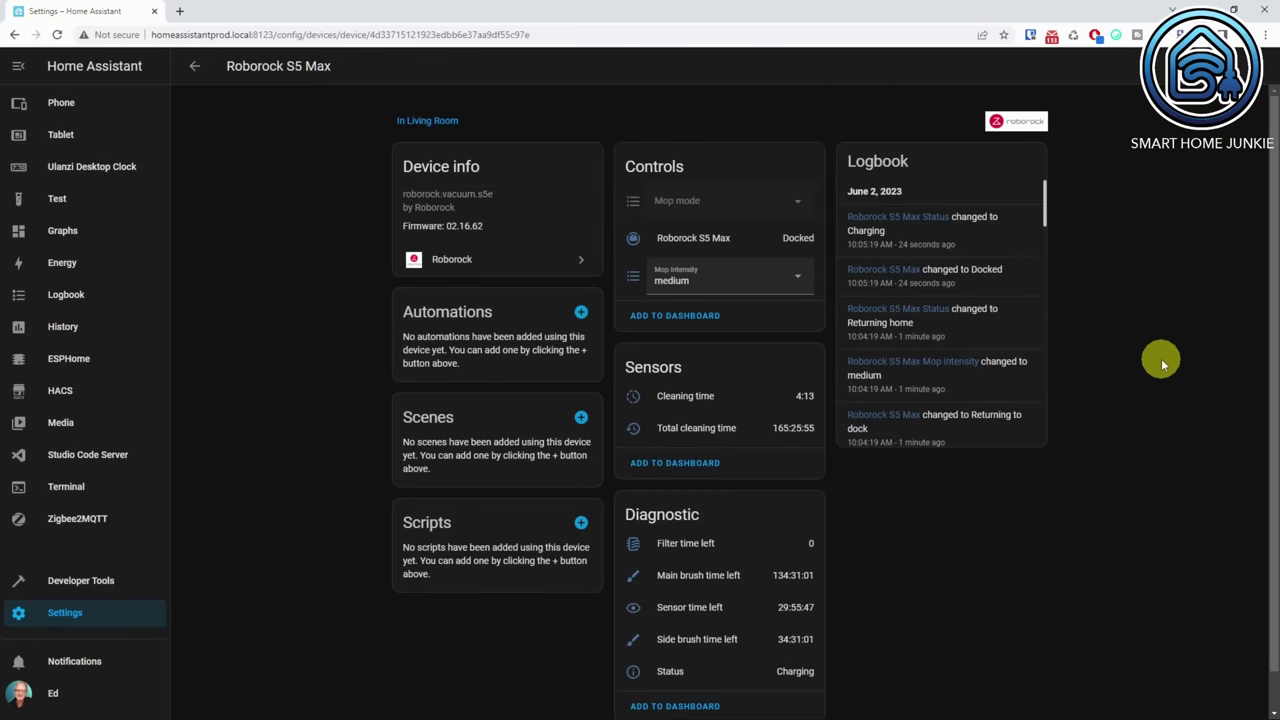
pyautogui.scroll(-1, 1160, 362)
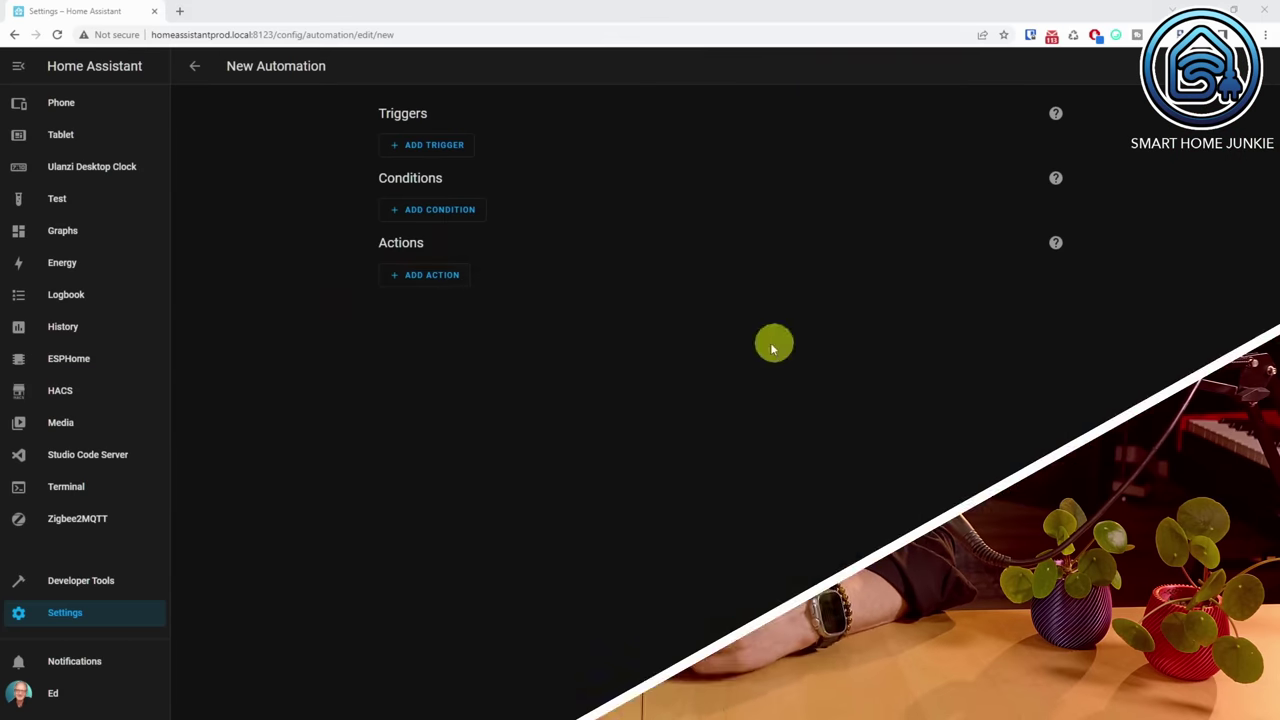
# - Add a service-call action using light.turn_on (Light: Turn on)
pyautogui.click(410, 274)
pyautogui.click(455, 307)
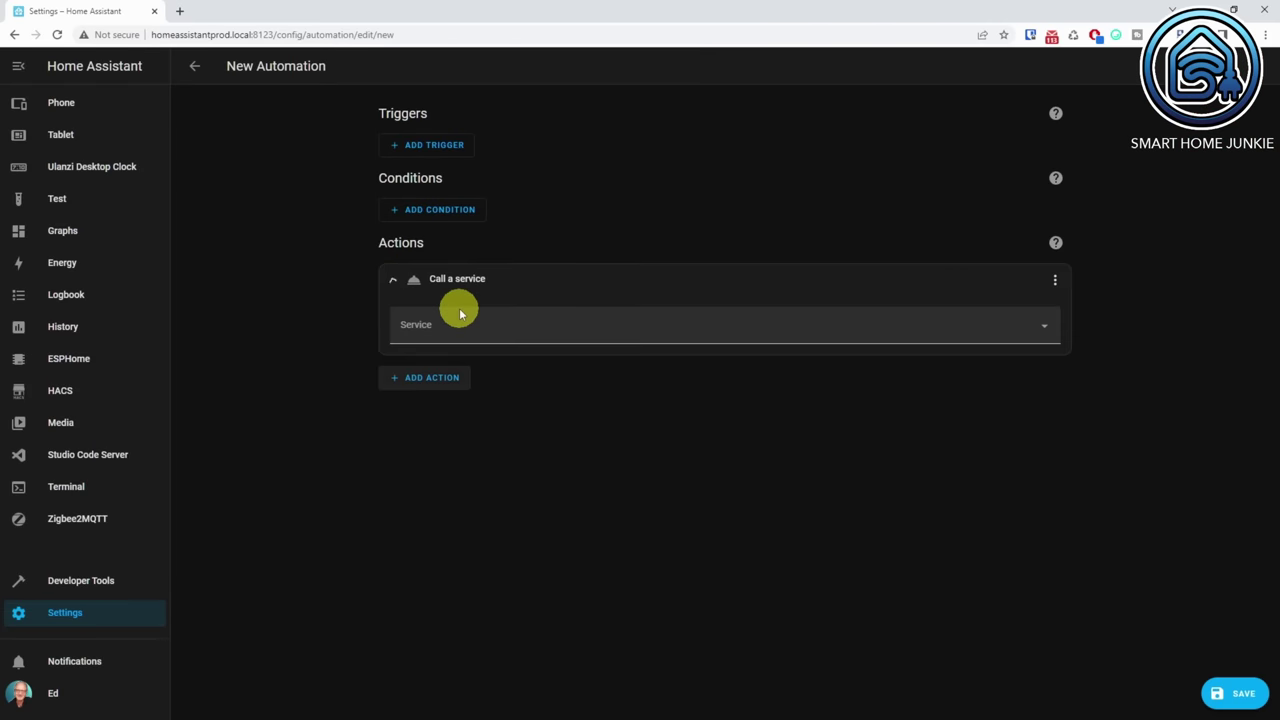
pyautogui.click(572, 326)
pyautogui.write('light.turn_on')
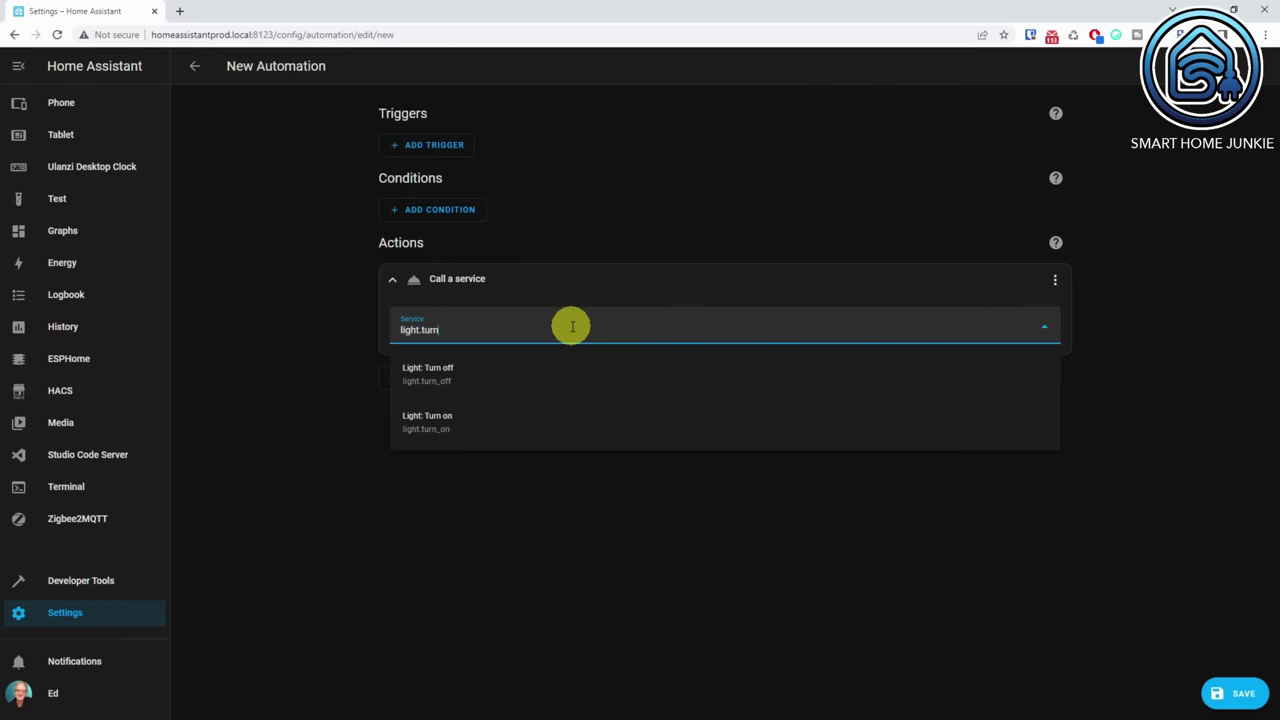
pyautogui.click(476, 373)
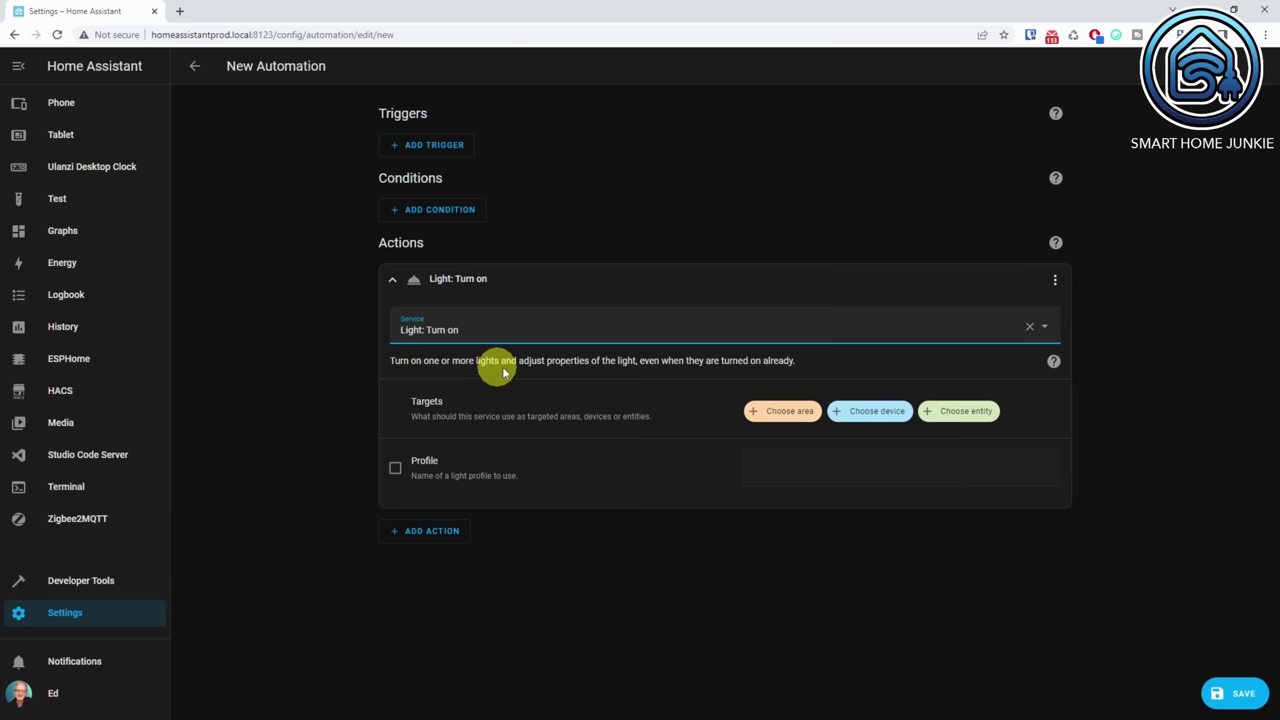
# - Target the action at Office Spot 1 Light
pyautogui.click(975, 414)
pyautogui.write('office sp')
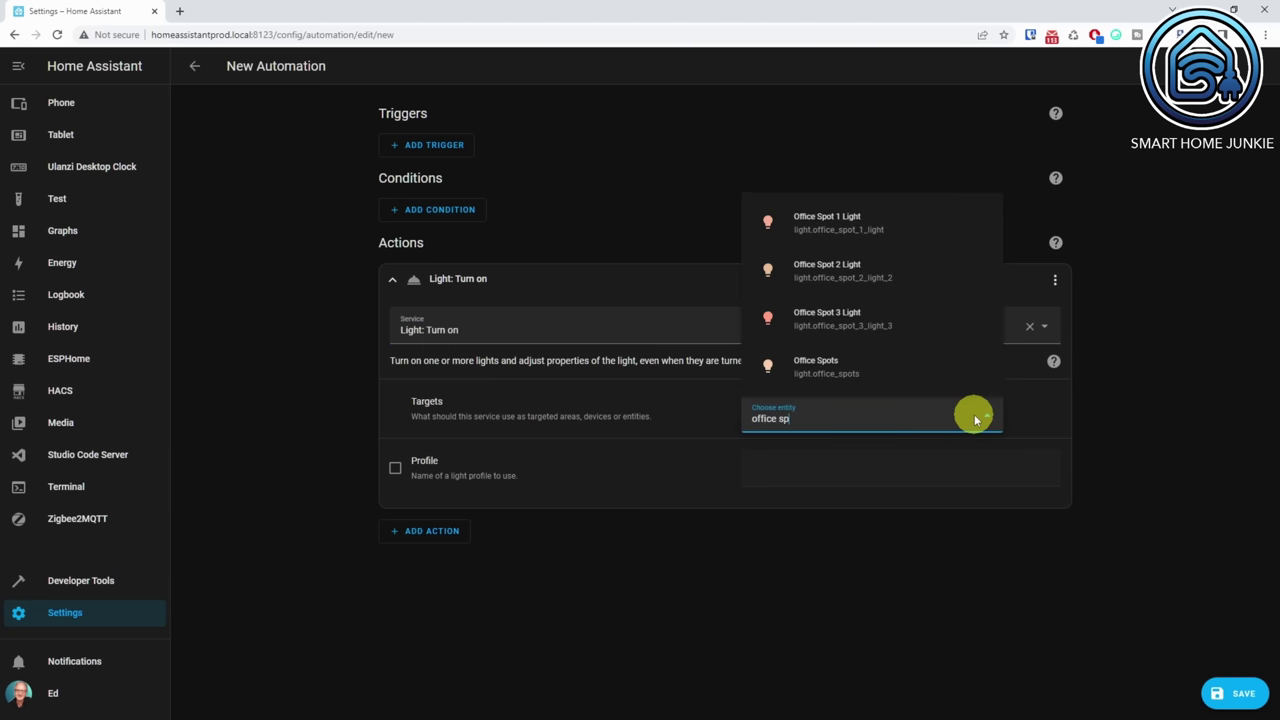
pyautogui.write('o')
pyautogui.click(886, 229)
pyautogui.scroll(-3, 1271, 314)
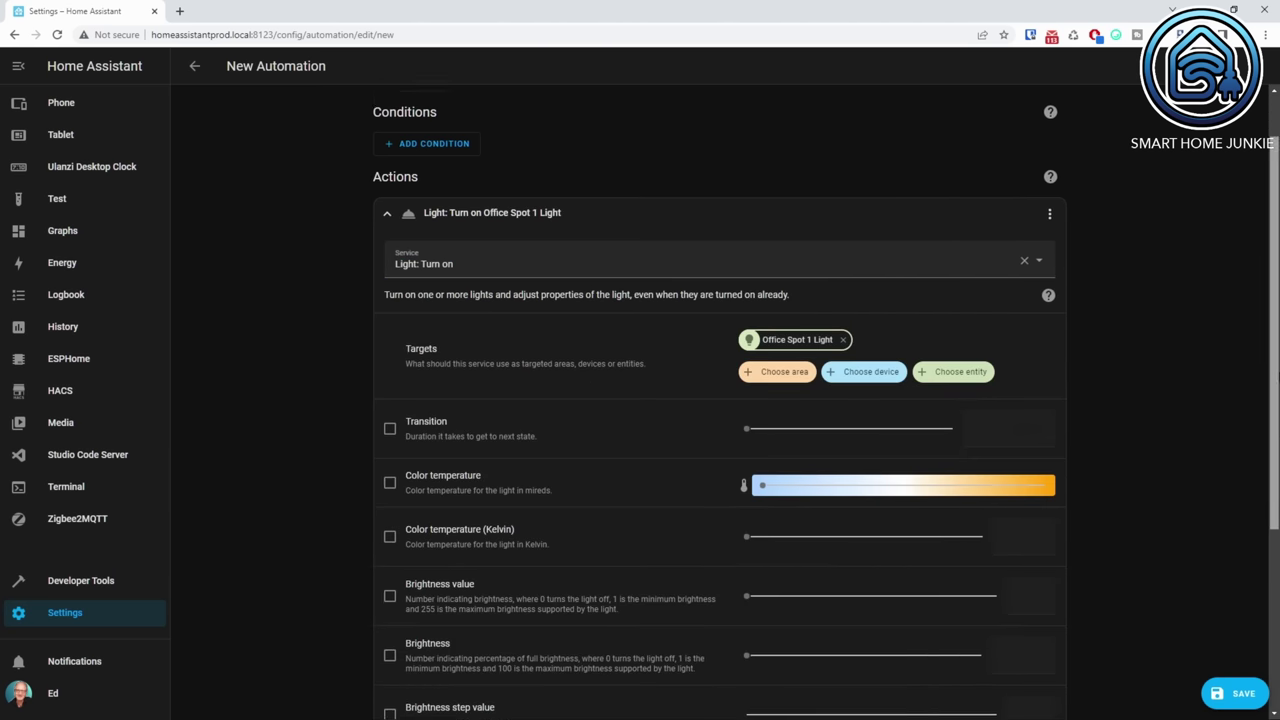
pyautogui.scroll(-1, 1275, 315)
pyautogui.scroll(4, 1275, 315)
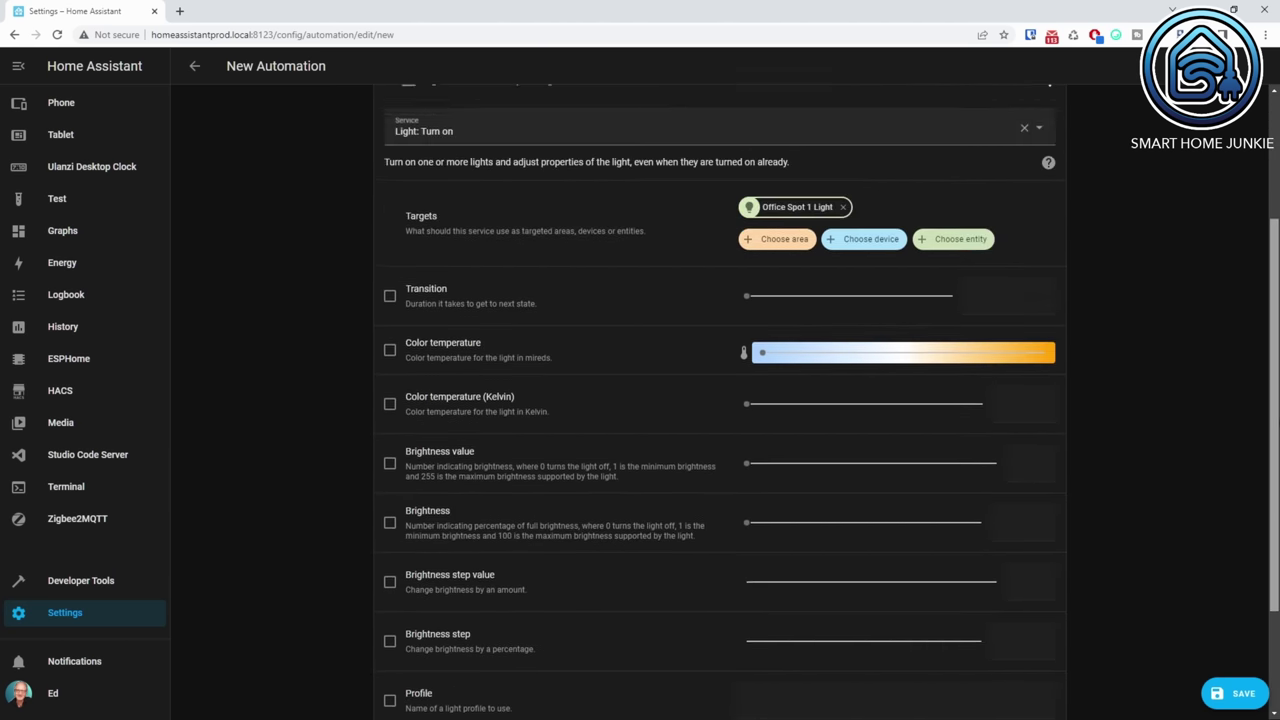
# - Swap the target from Office Spot 1 Light to Office Back Left Light
pyautogui.click(843, 405)
pyautogui.click(958, 415)
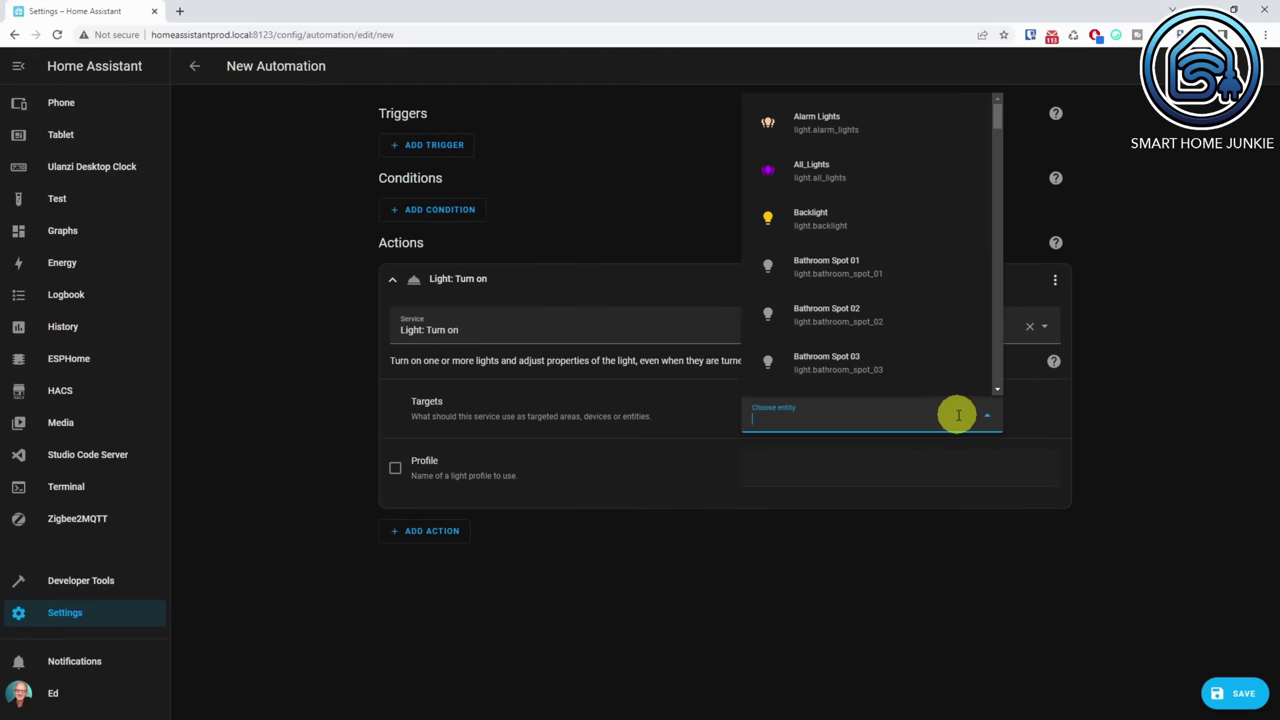
pyautogui.write('office back')
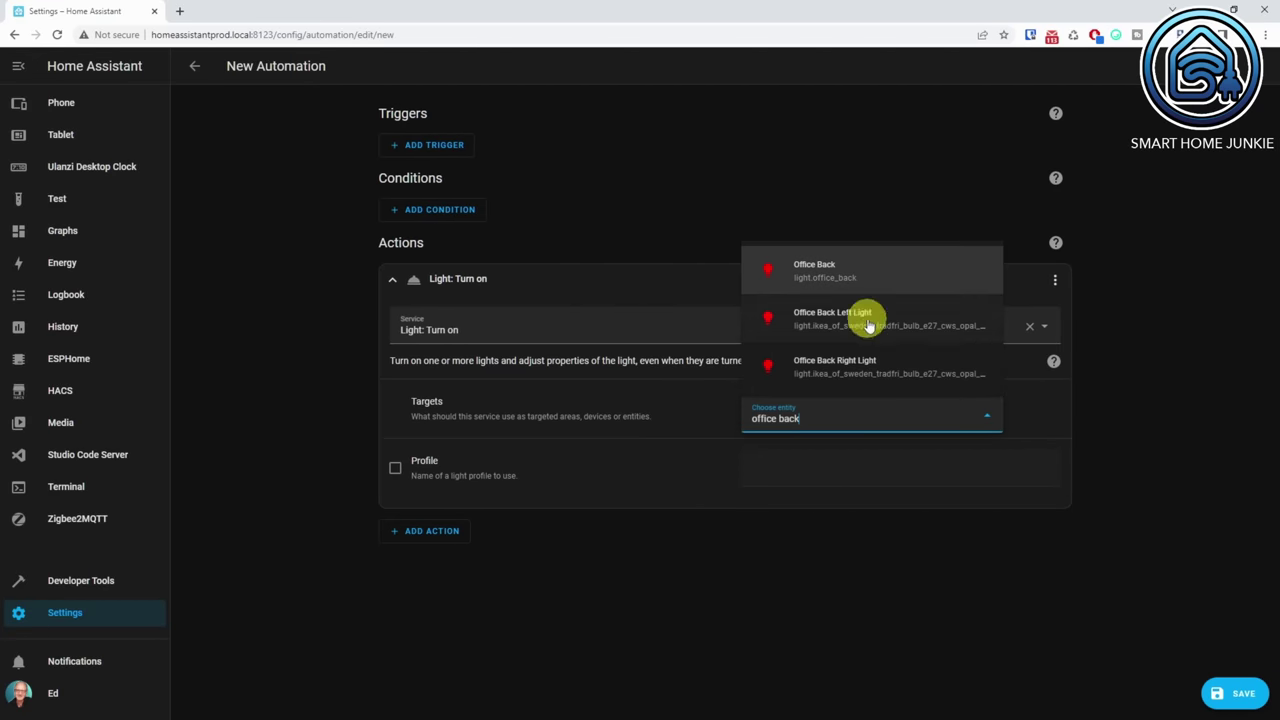
pyautogui.click(866, 322)
pyautogui.scroll(-6, 1277, 290)
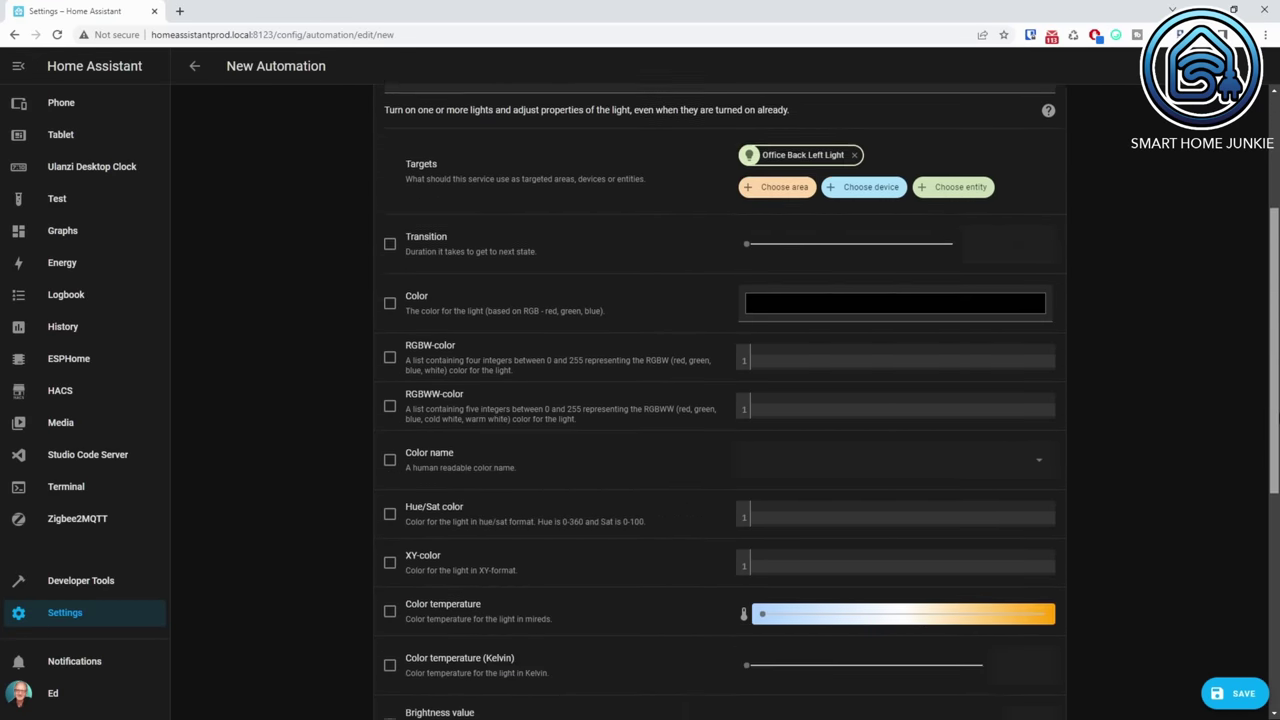
pyautogui.scroll(-2, 720, 400)
pyautogui.scroll(6, 720, 400)
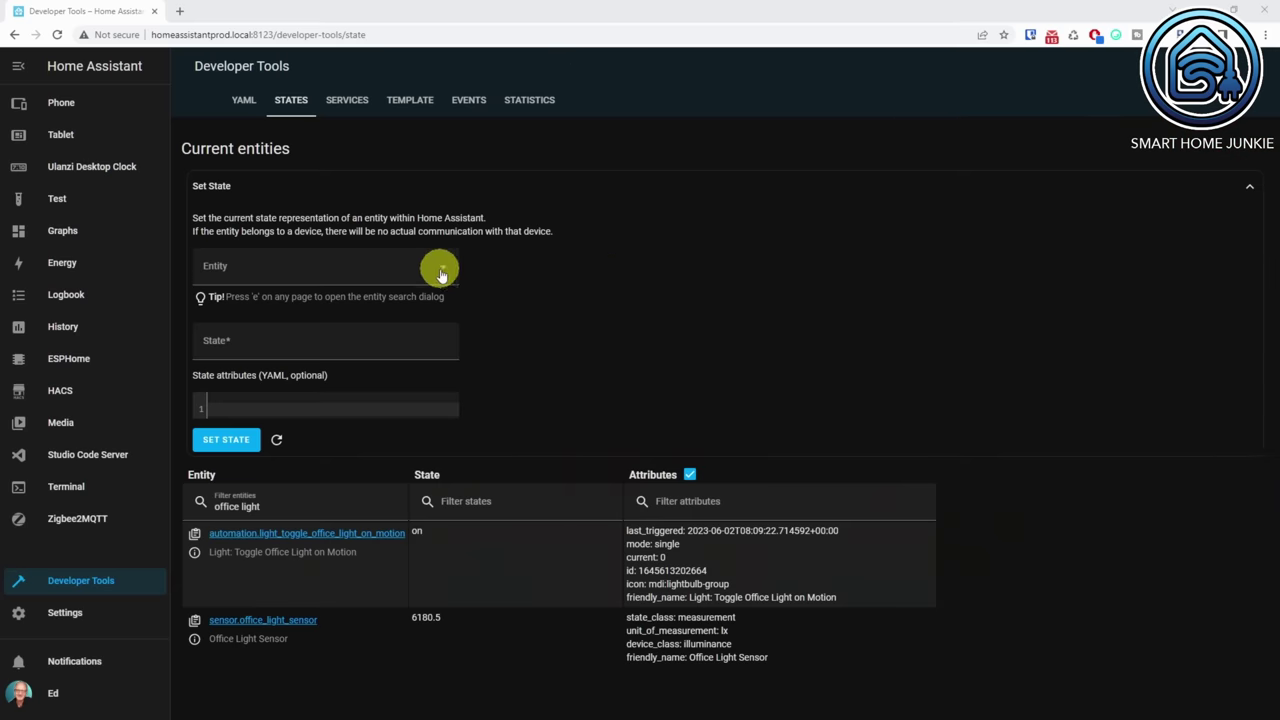
# - Pick Humidity (sensor.humidity) under Set State to load its 33.7 state and attributes
pyautogui.click(441, 273)
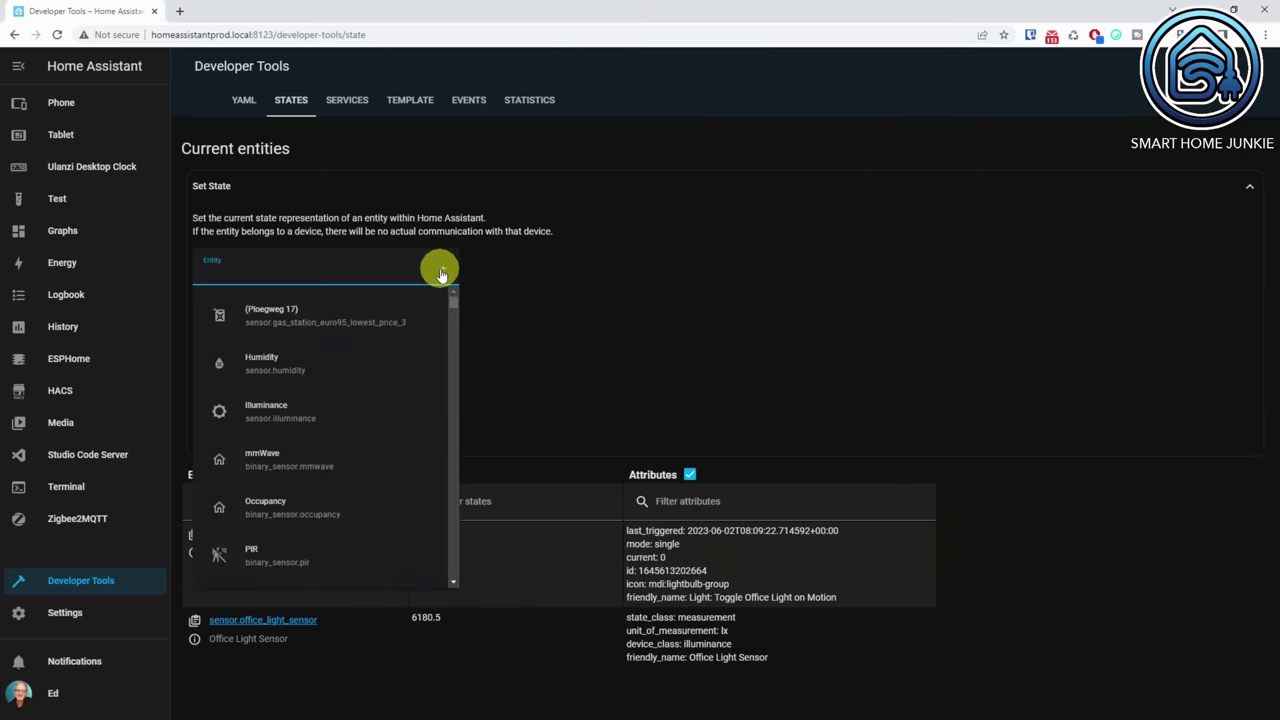
pyautogui.click(250, 365)
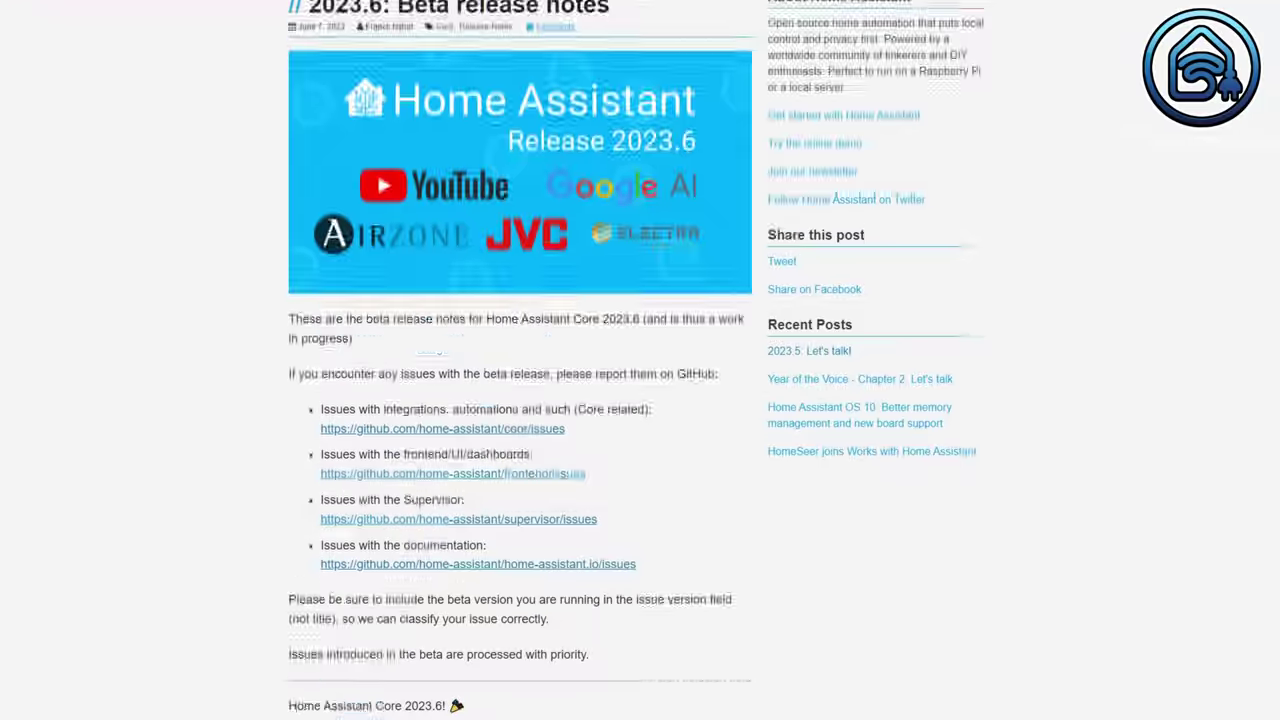
# - Scroll the 2023.6 beta release notes down to the Z-Wave JS platinum integration section
pyautogui.scroll(-6, 520, 360)
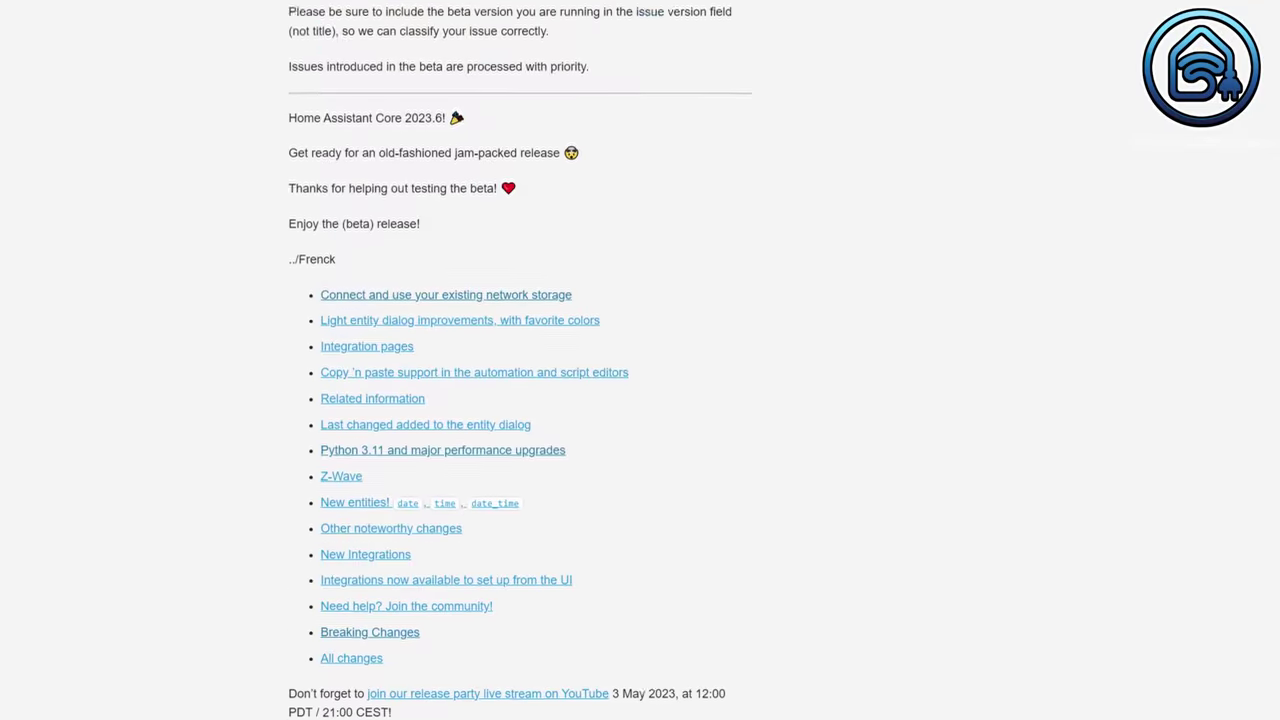
pyautogui.scroll(-12, 520, 360)
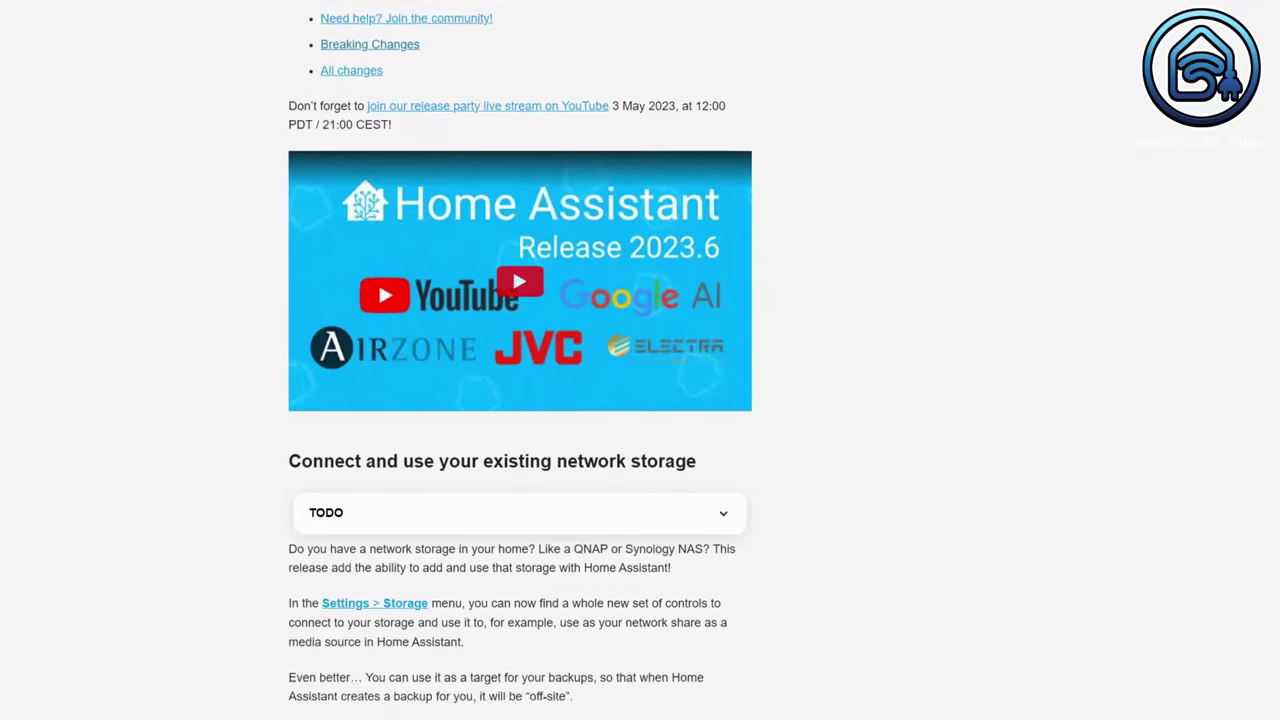
pyautogui.scroll(-9, 520, 360)
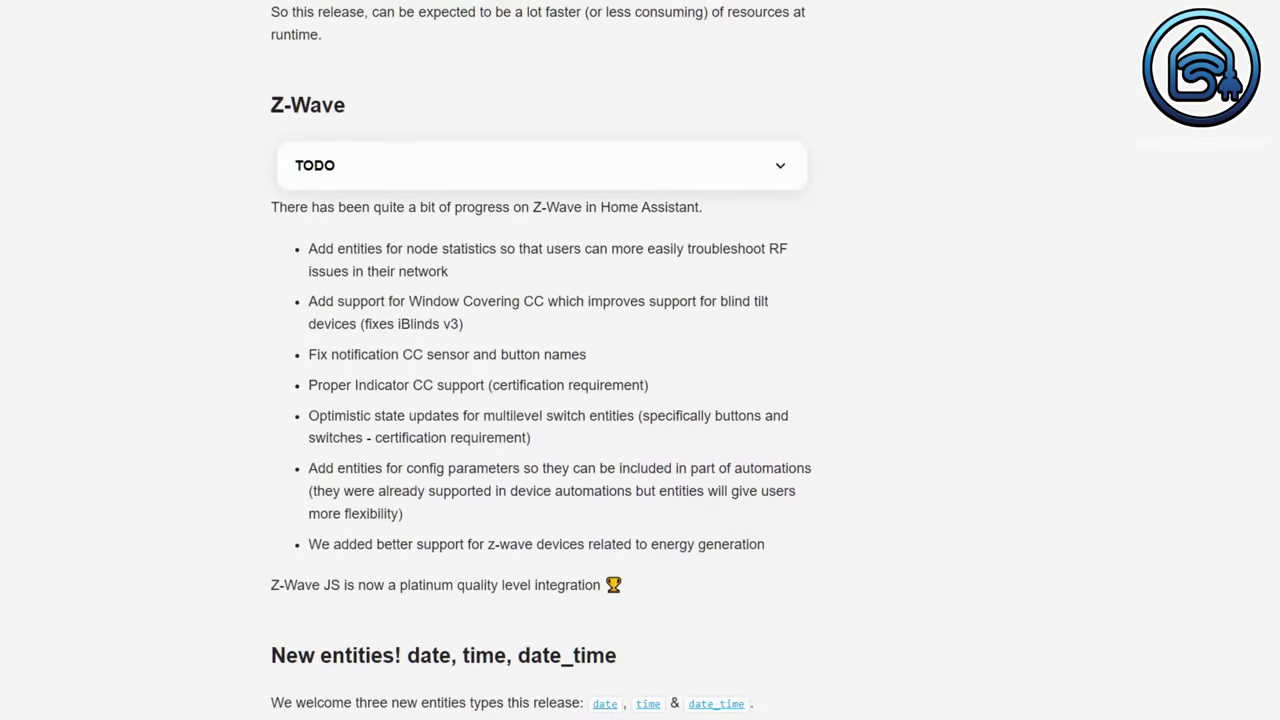
# - Scroll past the new date, time and date_time entities into Other noteworthy changes
pyautogui.scroll(-3, 540, 360)
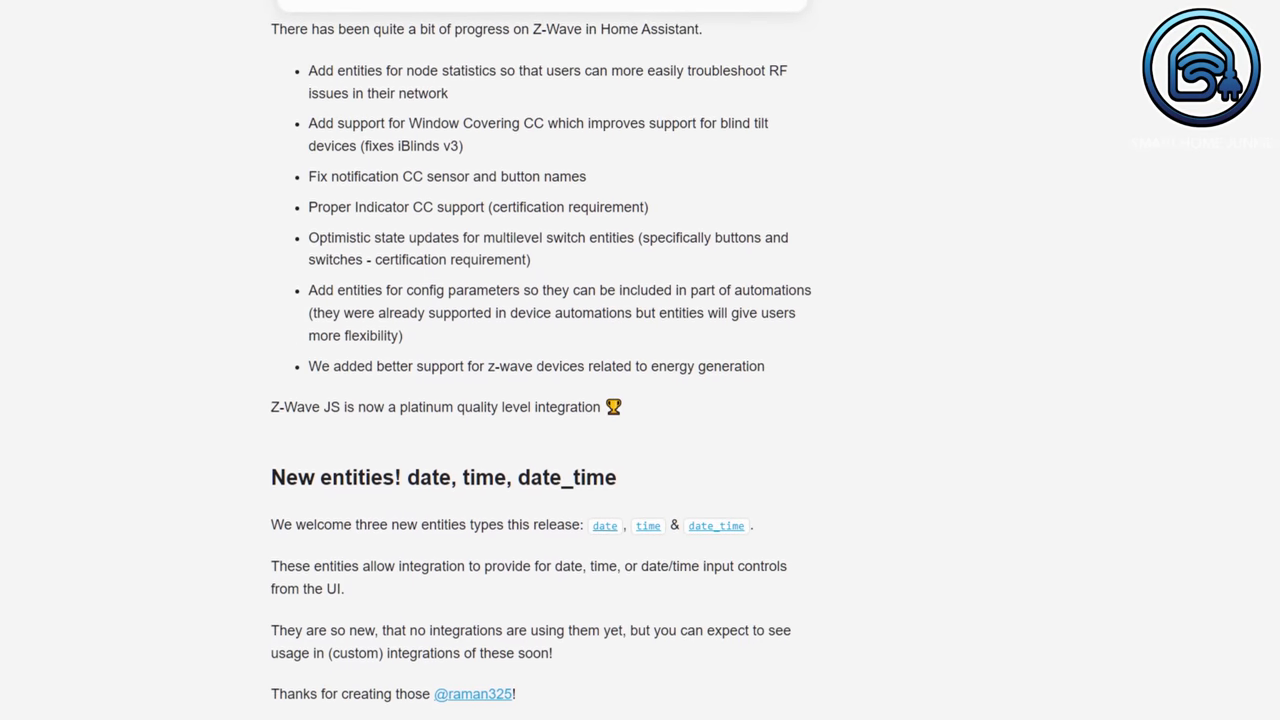
pyautogui.scroll(-2, 540, 360)
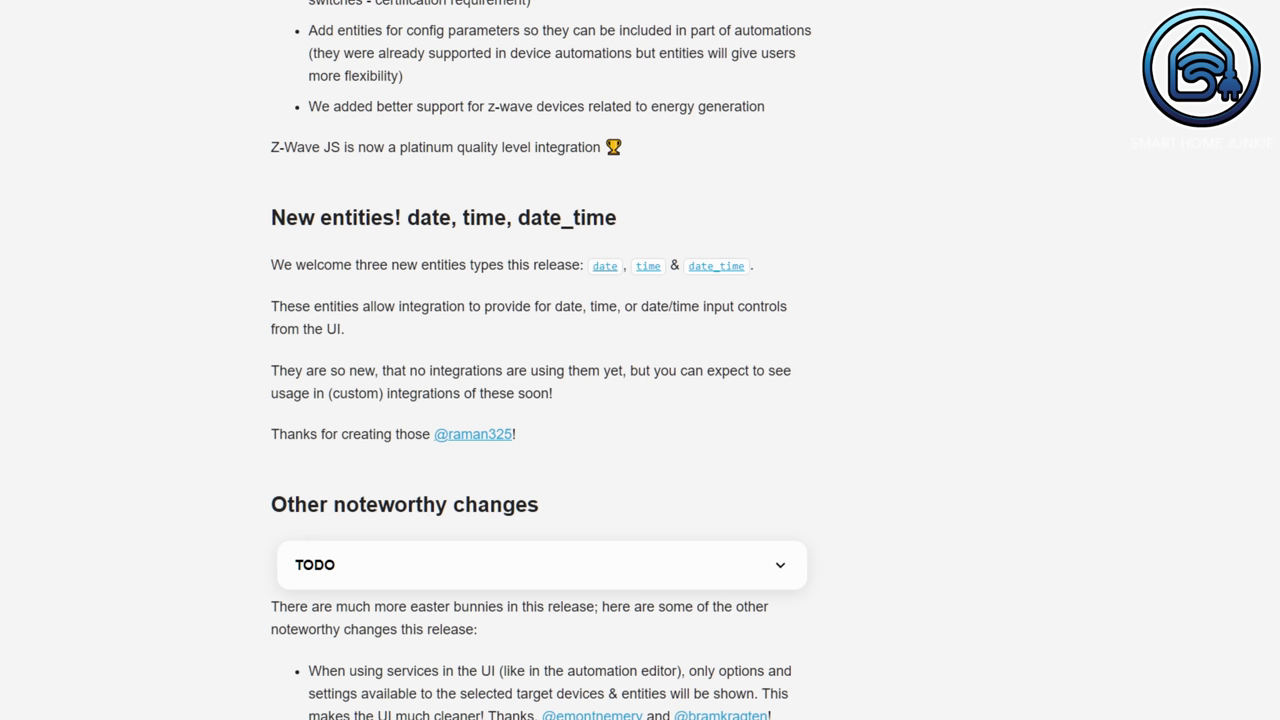
pyautogui.scroll(-2, 540, 360)
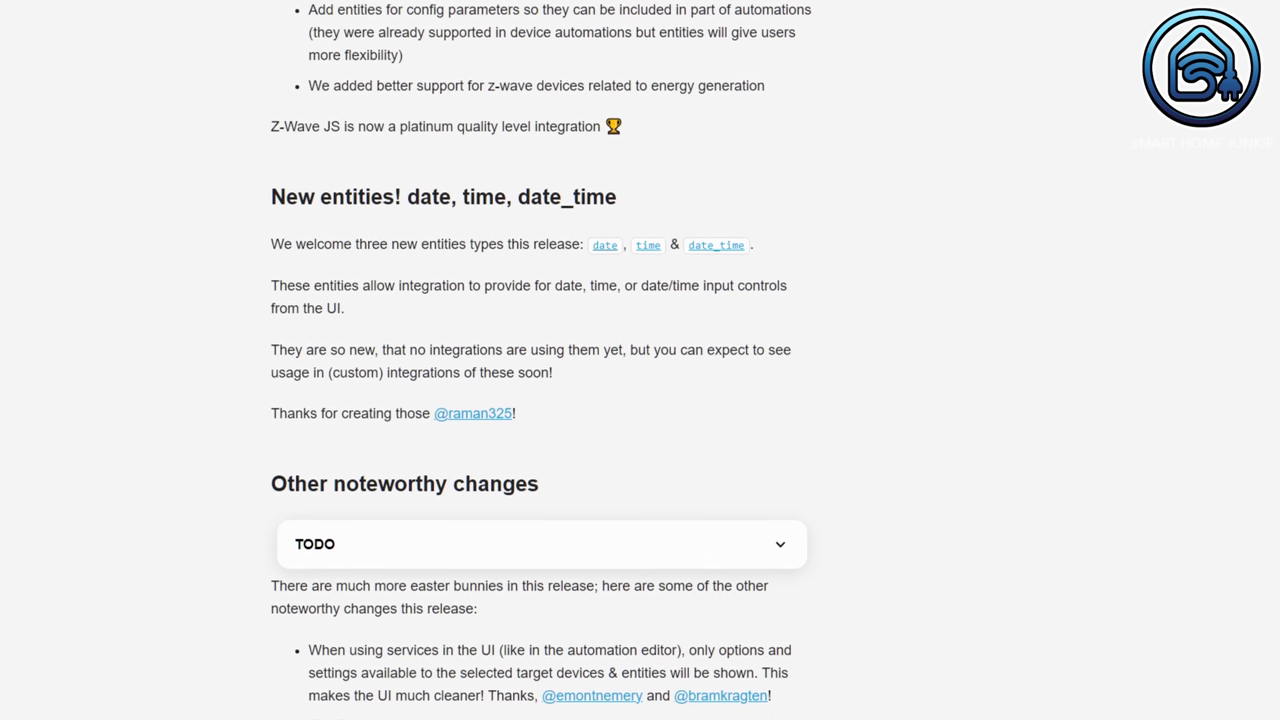
pyautogui.scroll(-2, 540, 360)
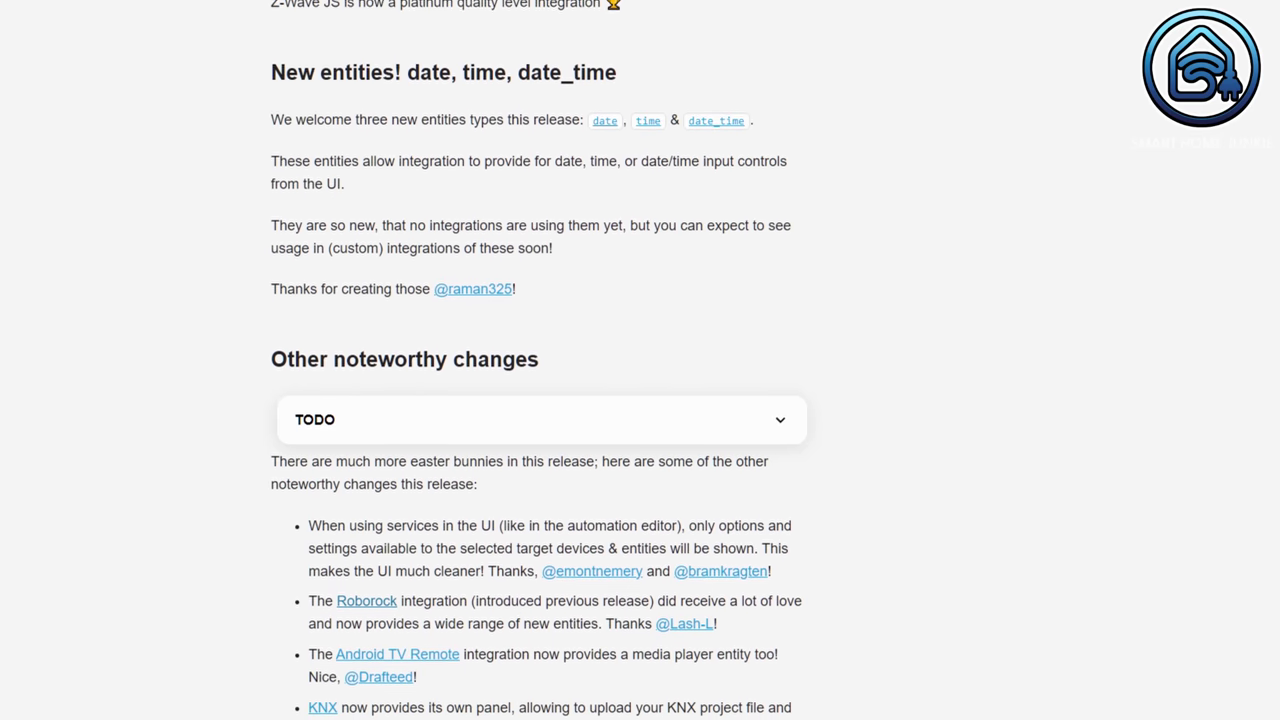
pyautogui.scroll(-2, 540, 360)
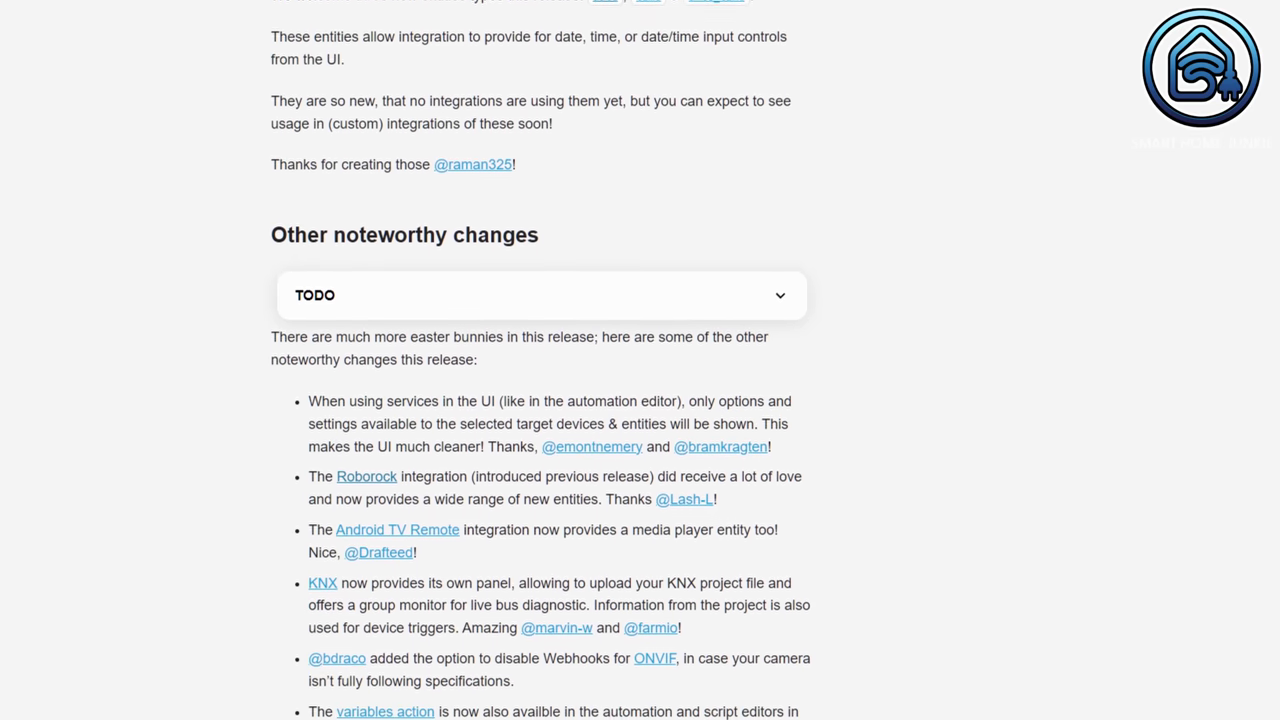
pyautogui.scroll(-2, 540, 360)
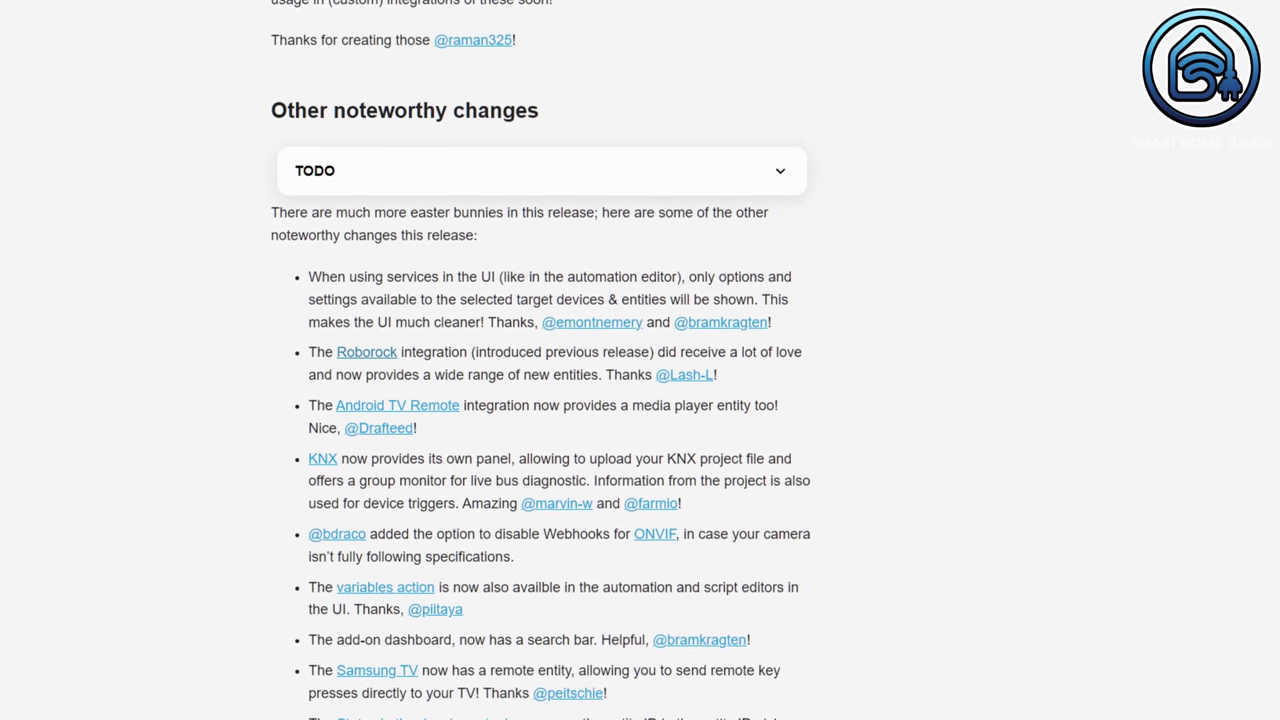
pyautogui.scroll(-2, 540, 360)
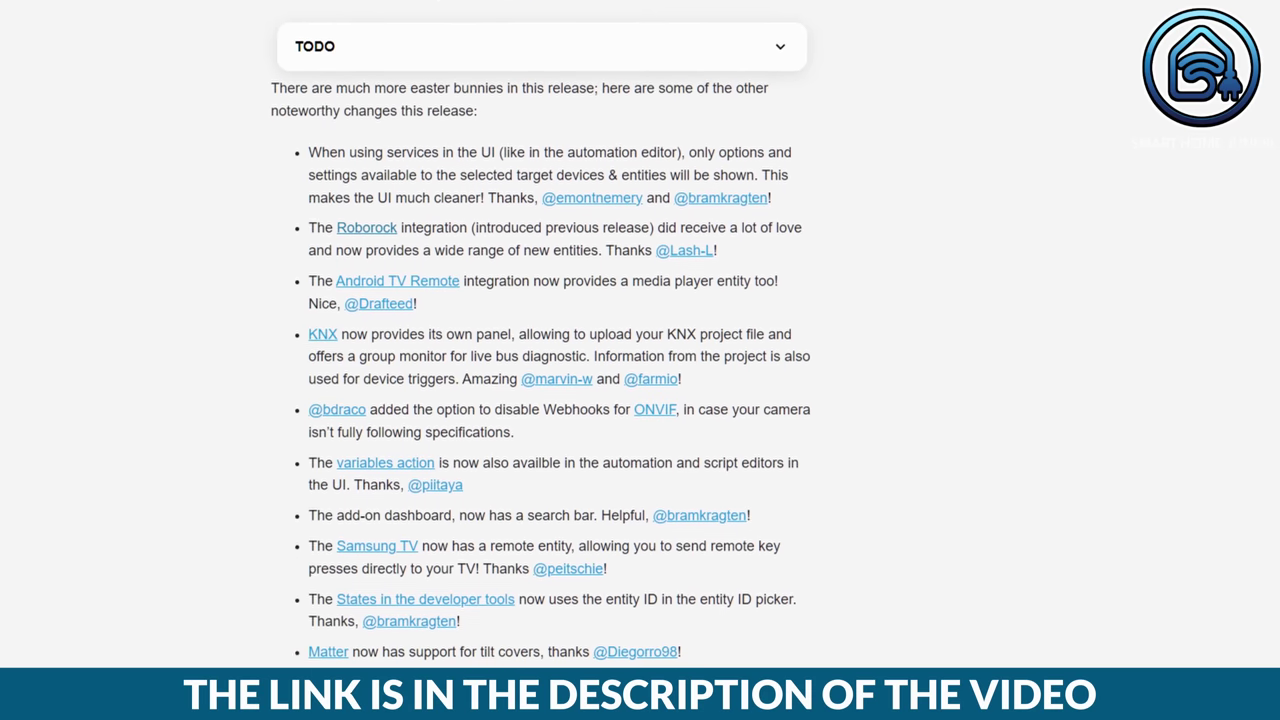
pyautogui.scroll(-2, 540, 360)
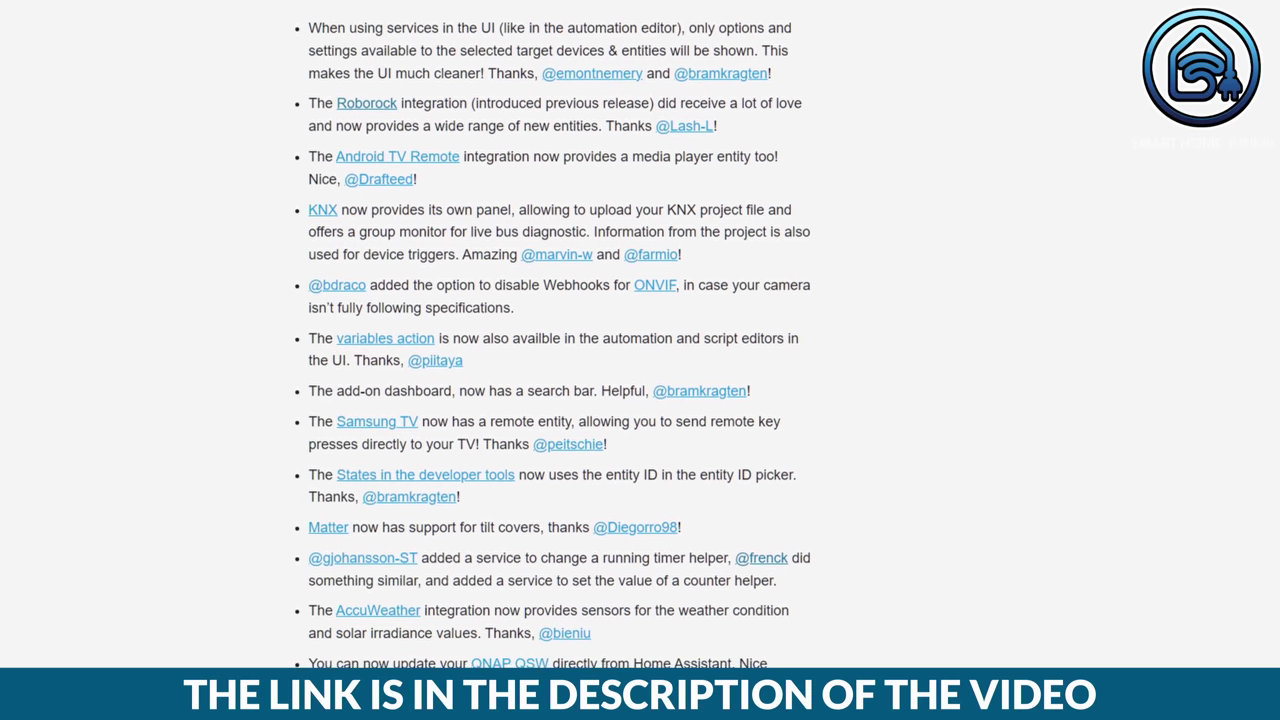